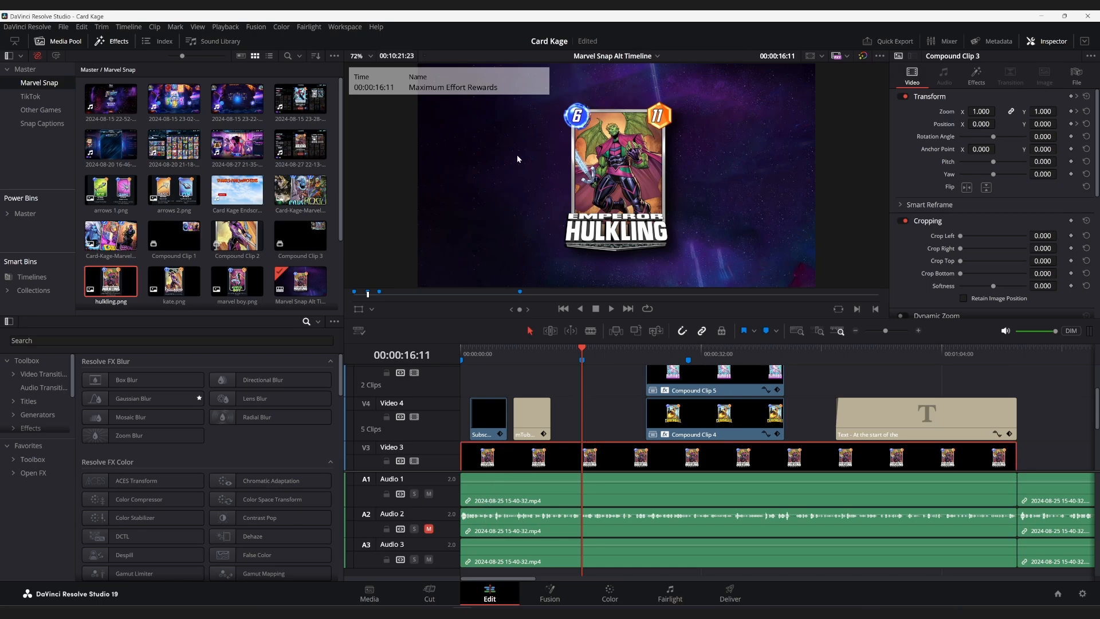
pyautogui.scroll(-3, 553, 409)
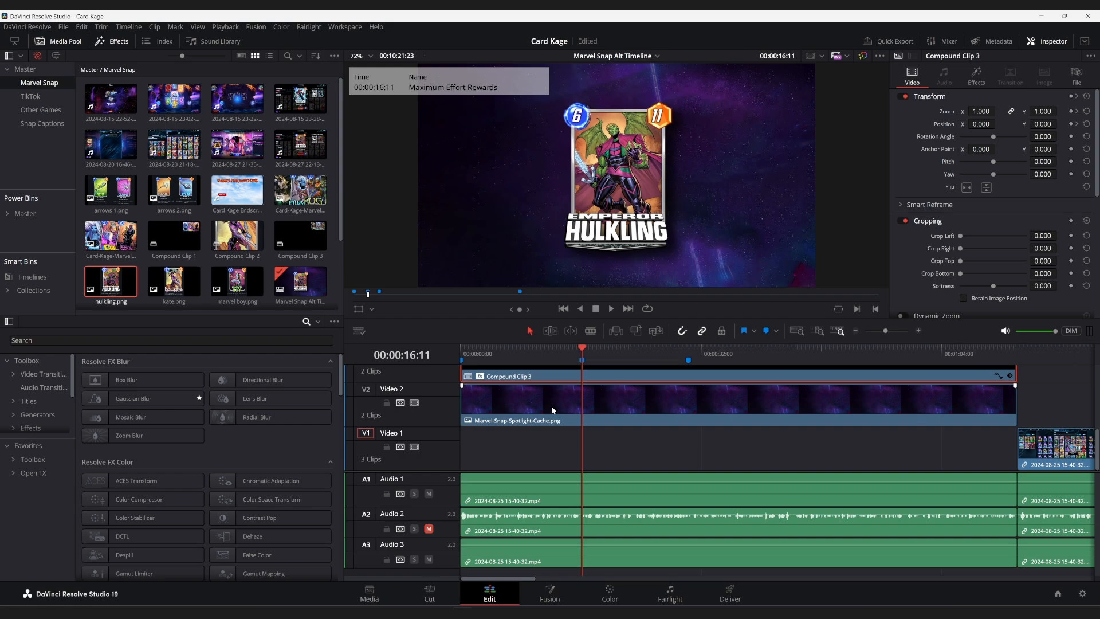
pyautogui.click(521, 505)
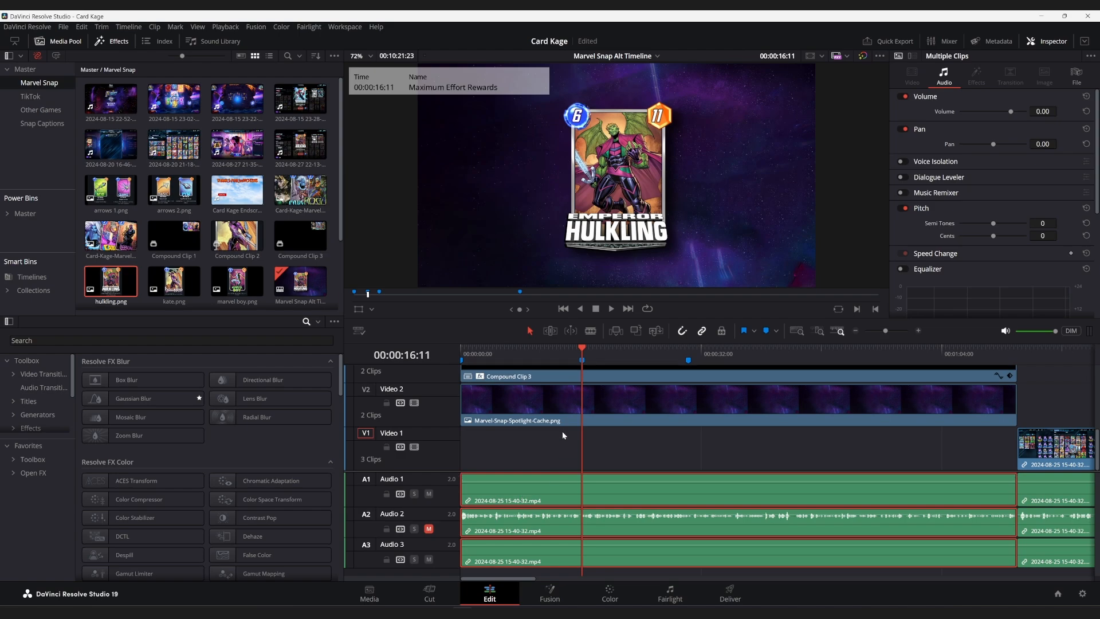
pyautogui.scroll(3, 561, 433)
pyautogui.scroll(-3, 560, 432)
pyautogui.rightClick(538, 491)
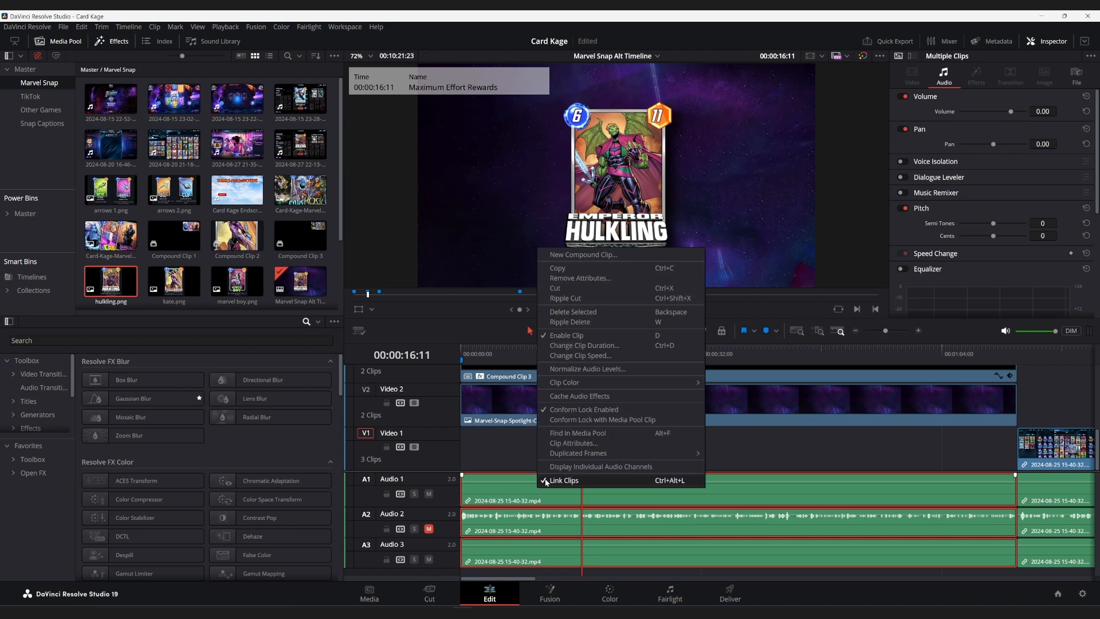
pyautogui.click(500, 489)
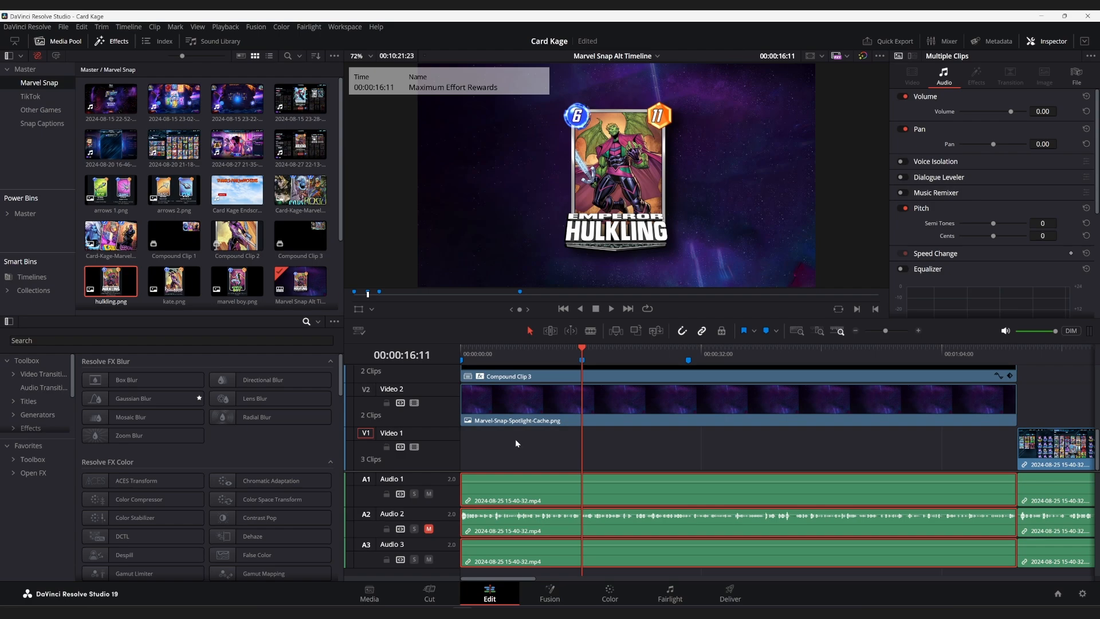
# Inspect the Marvel-Snap-Spotlight-Cache.png background on Video 2 and Compound Clip 3 on Video 3.
pyautogui.click(540, 401)
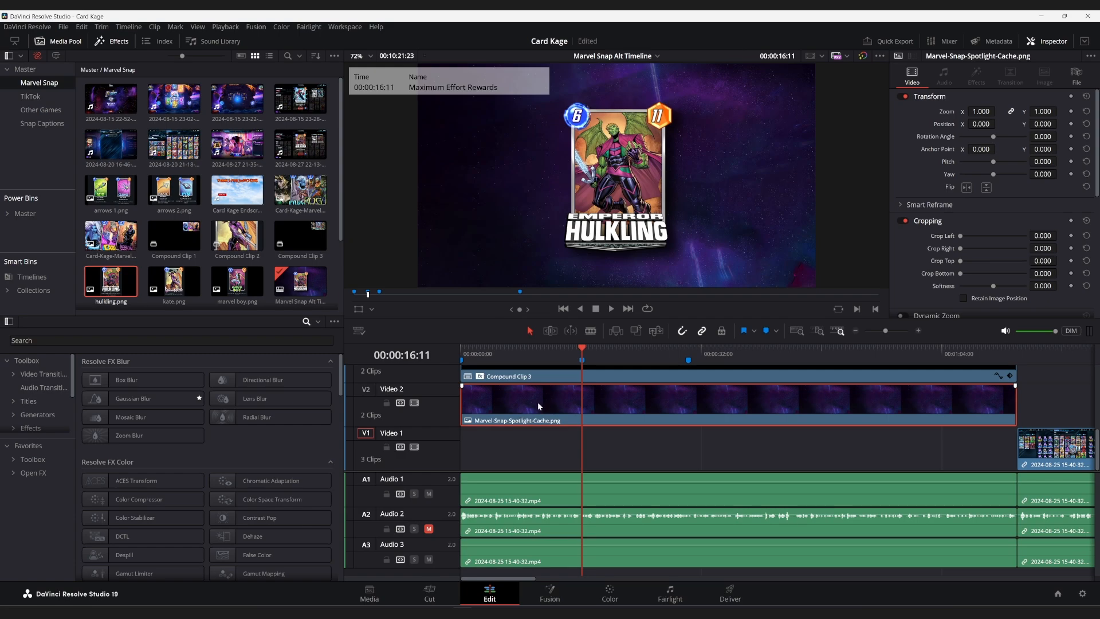
pyautogui.scroll(3, 540, 401)
pyautogui.click(511, 414)
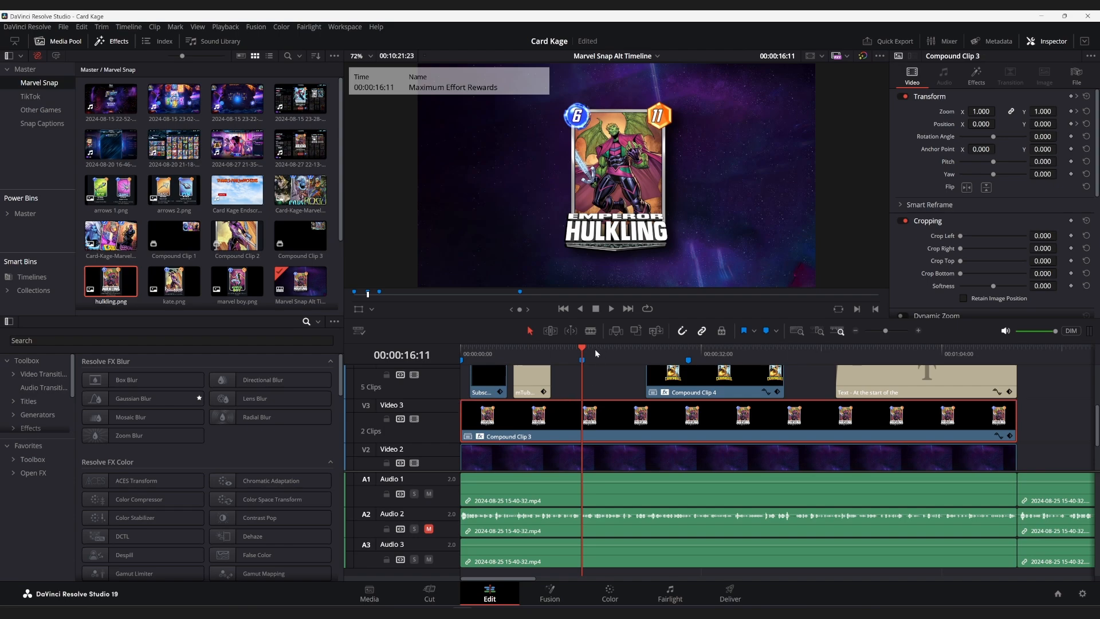
# Try out hulkling.png at the start of the Video 6 track, extended to about one minute, and delete it.
pyautogui.moveTo(165, 291)
pyautogui.scroll(3, 570, 414)
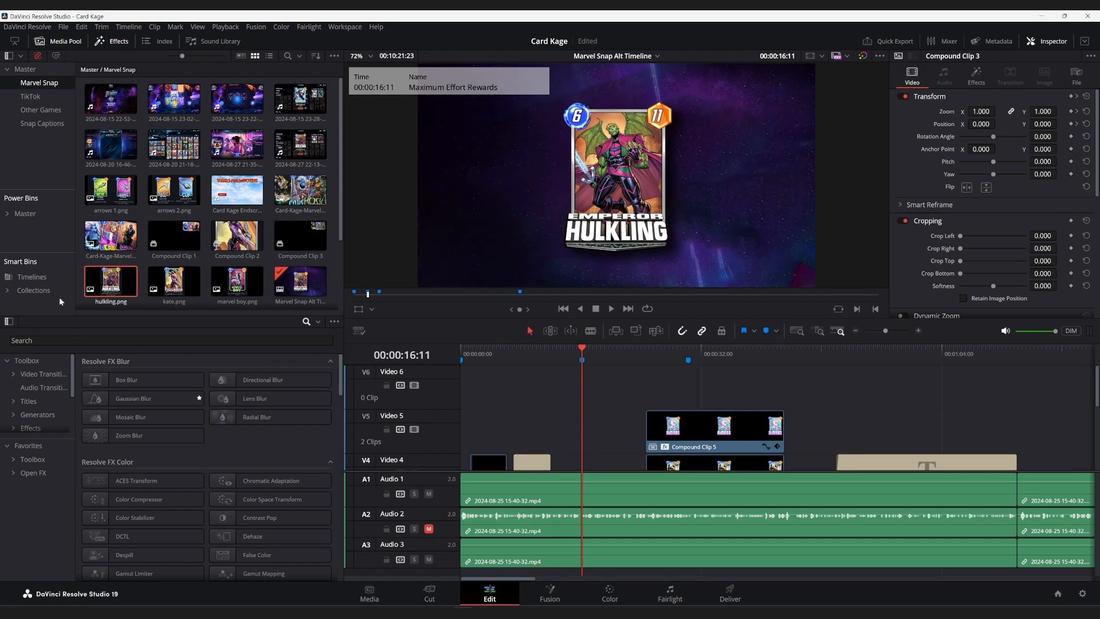
pyautogui.moveTo(95, 281); pyautogui.dragTo(462, 387)
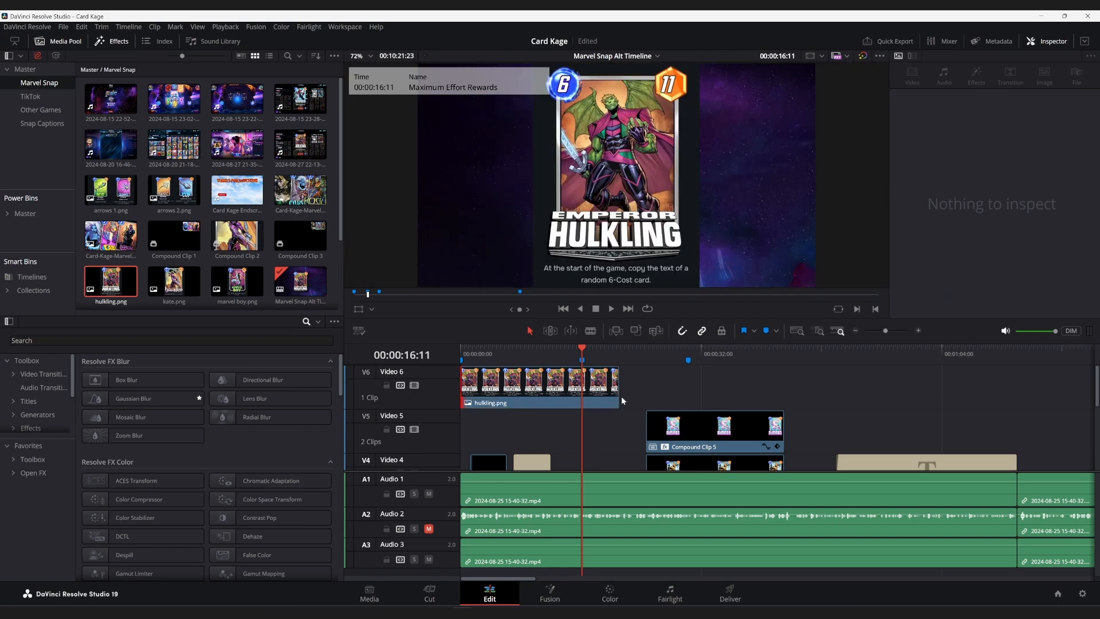
pyautogui.moveTo(620, 391); pyautogui.dragTo(910, 384)
pyautogui.click(821, 390)
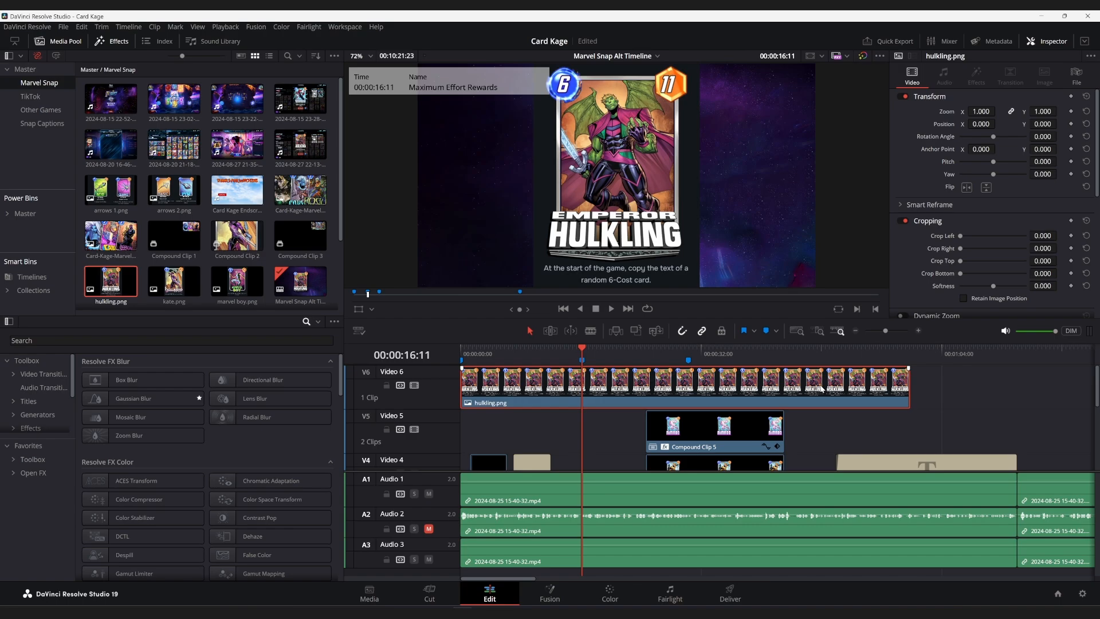
pyautogui.press('Delete')
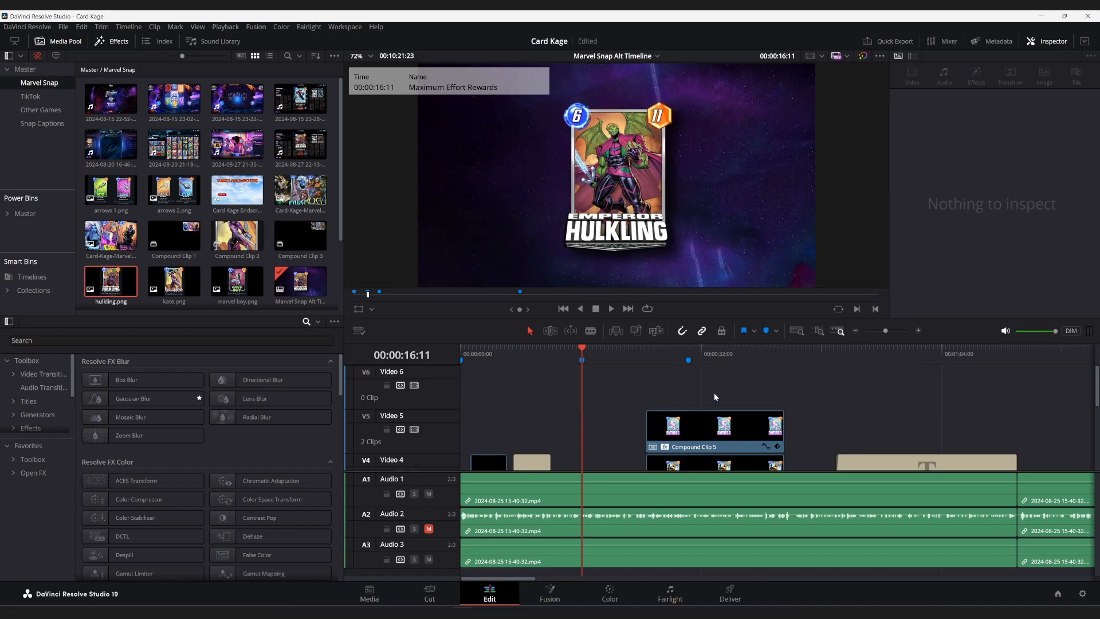
# Try to extend the end of Compound Clip 3 on Video 3.
pyautogui.scroll(-4, 711, 390)
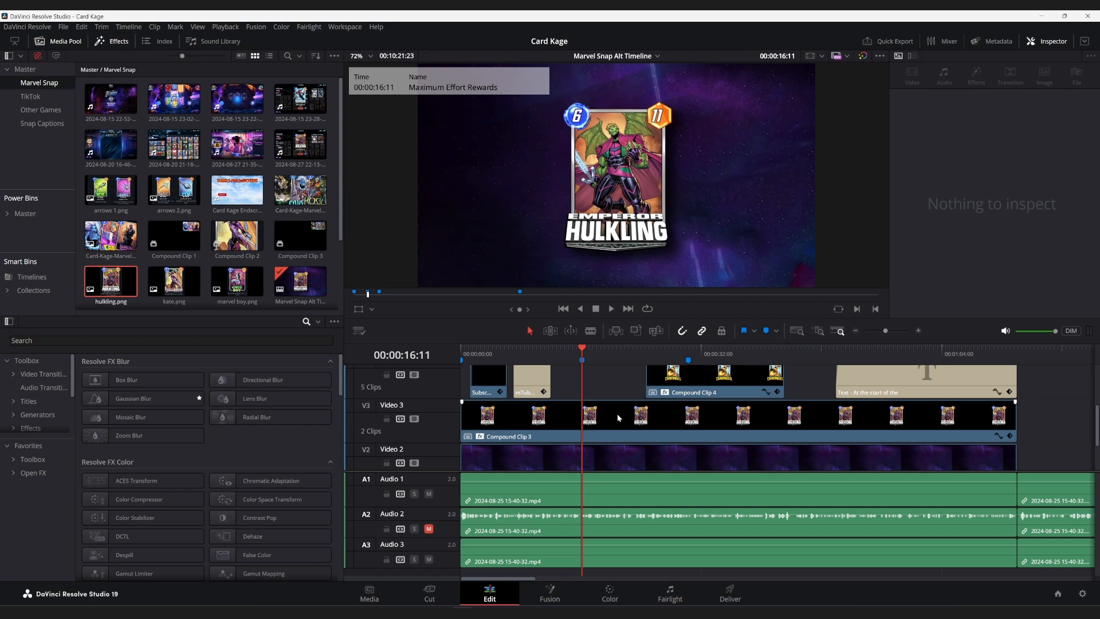
pyautogui.click(1016, 419)
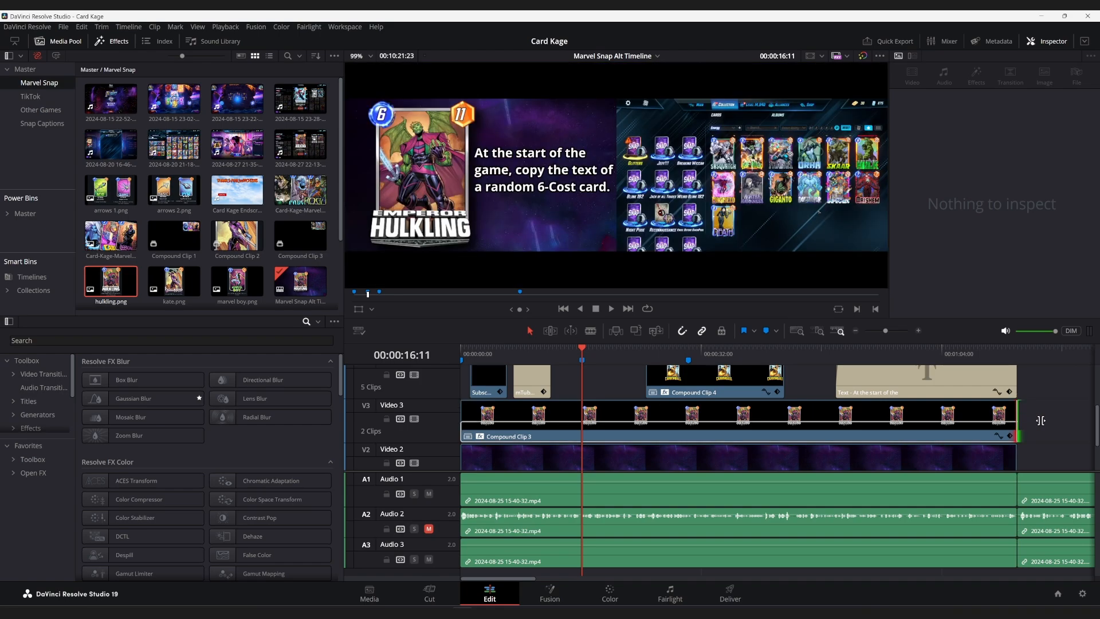
# Compare Compound Clip 3 with its Drop Shadow effect off and on at 00:00:15:16.
pyautogui.click(862, 410)
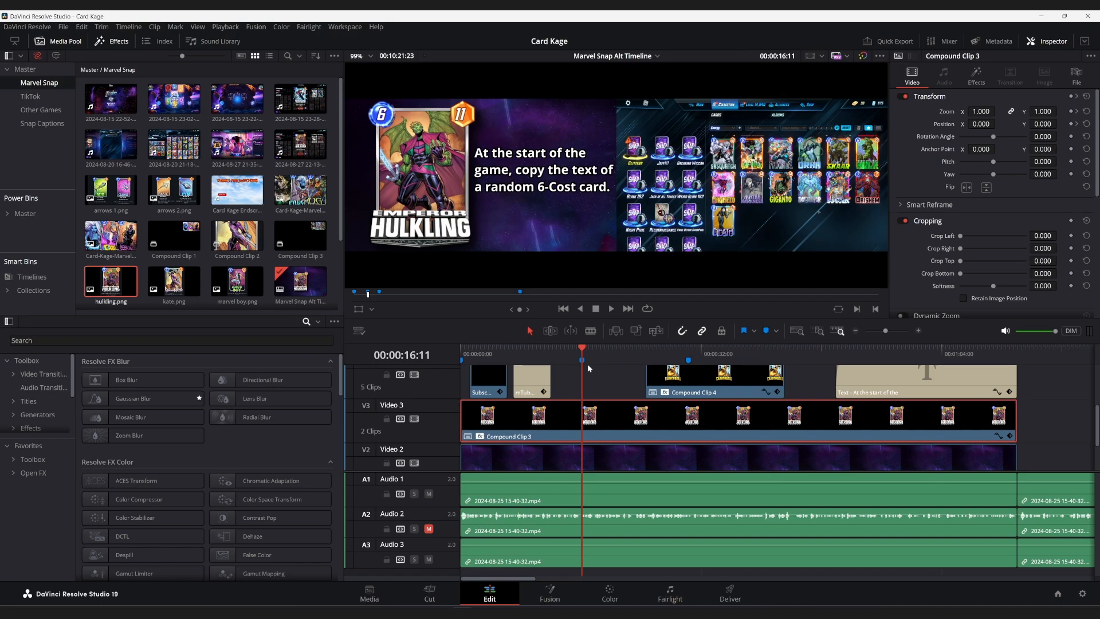
pyautogui.click(576, 354)
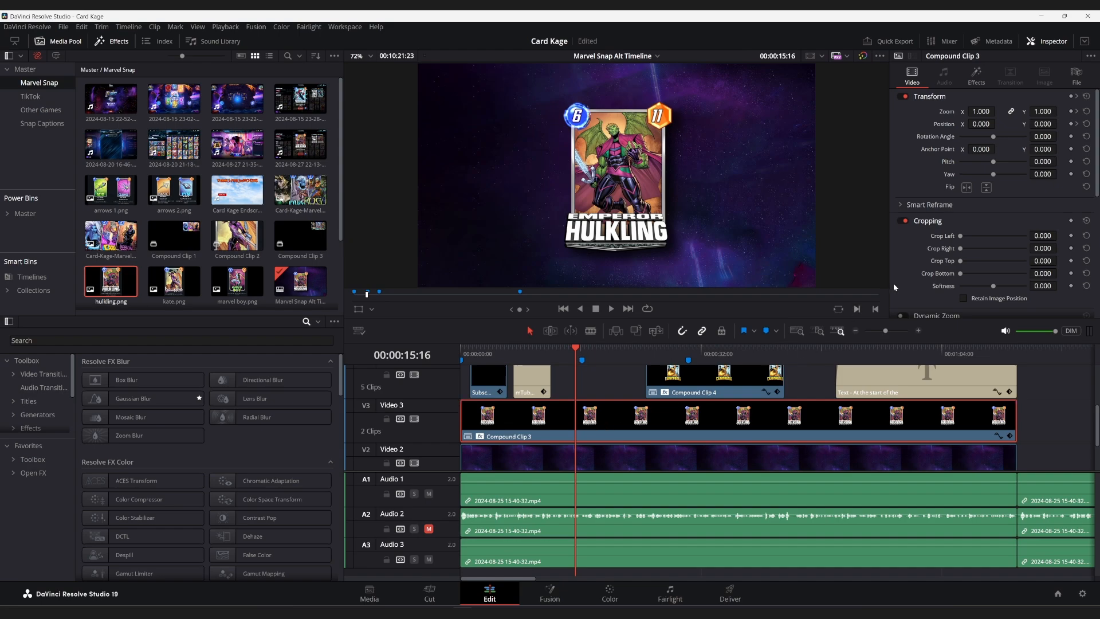
pyautogui.click(963, 81)
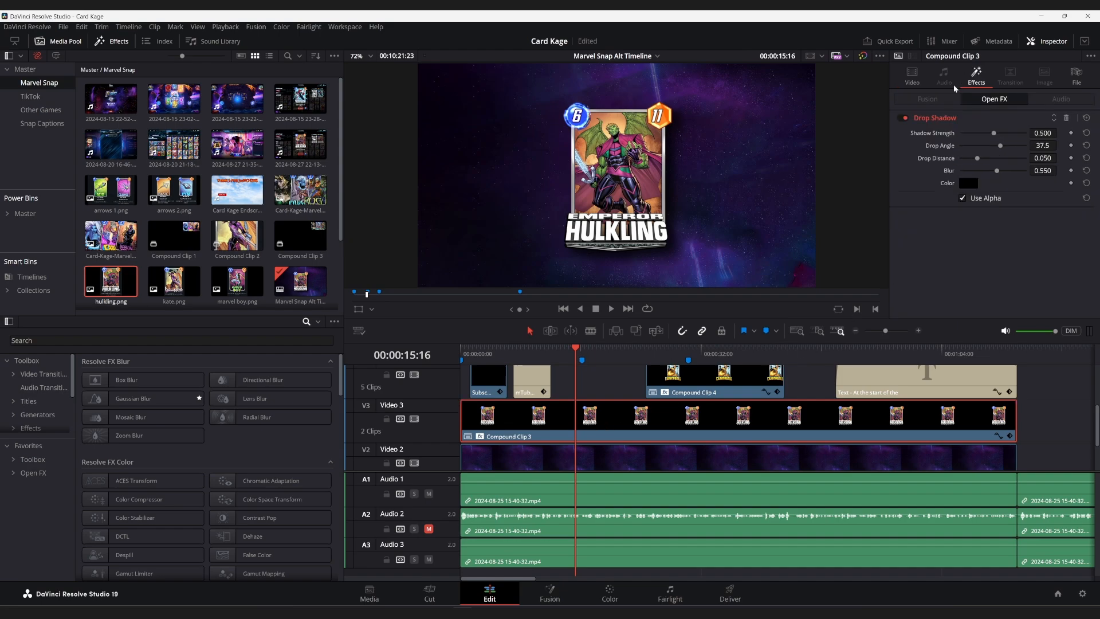
pyautogui.click(905, 119)
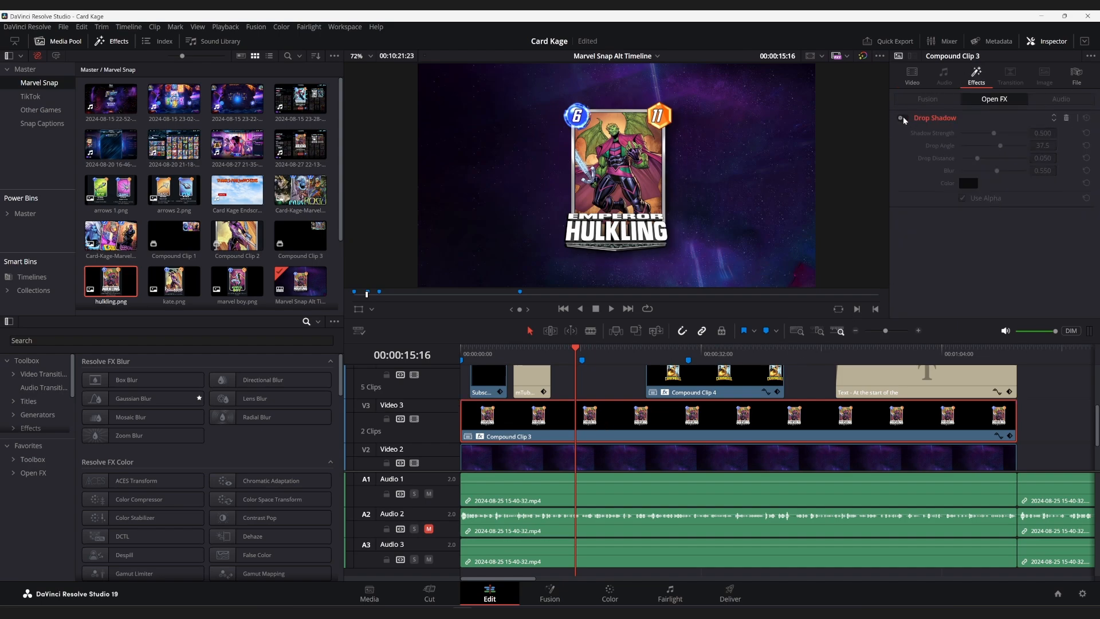
pyautogui.click(905, 118)
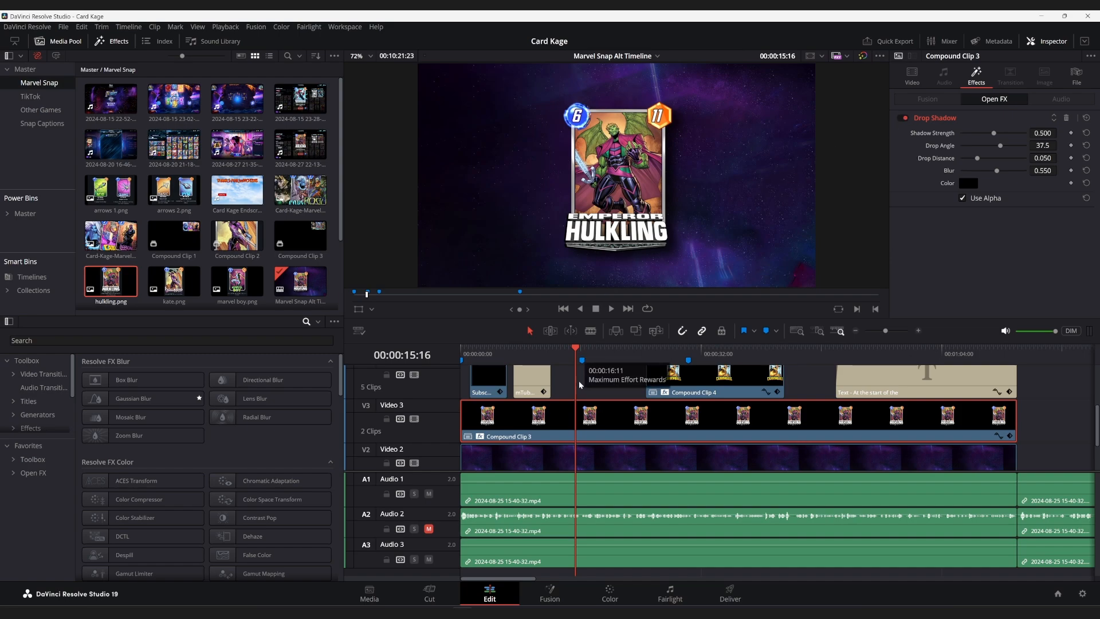
# Preview the timeline at 00:00:08:32, over the second short clip on Video 4.
pyautogui.scroll(3, 541, 381)
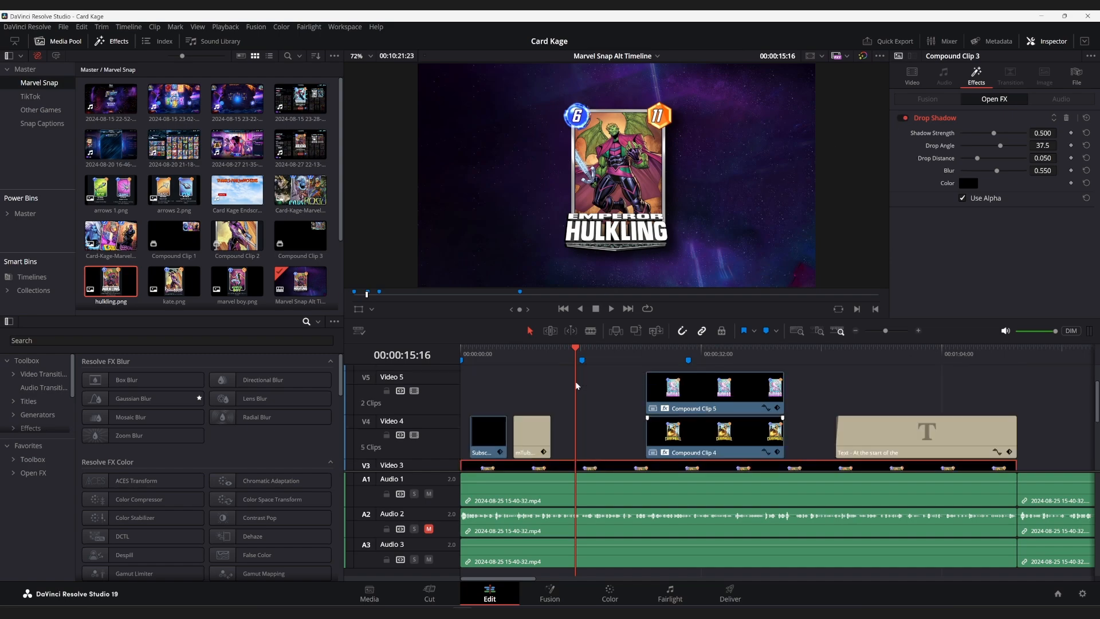
pyautogui.click(524, 356)
pyautogui.scroll(-2, 525, 410)
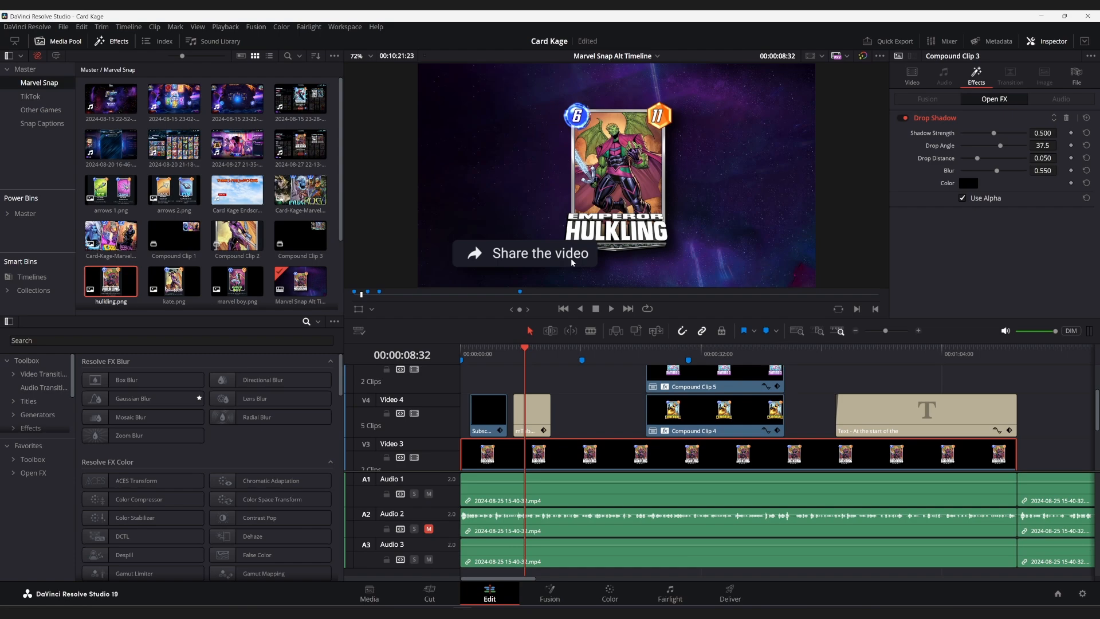
# Inspect the Drop Shadow settings of Compound Clip 4 and Compound Clip 5 with the playhead at 00:00:26:16.
pyautogui.moveTo(621, 350); pyautogui.dragTo(659, 350)
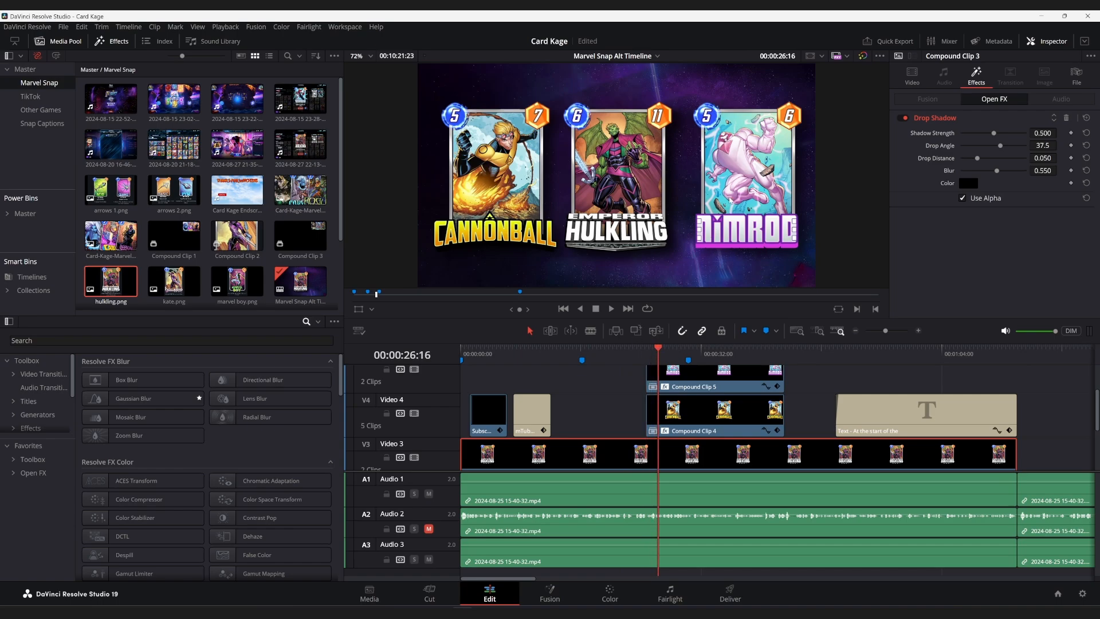
pyautogui.click(709, 413)
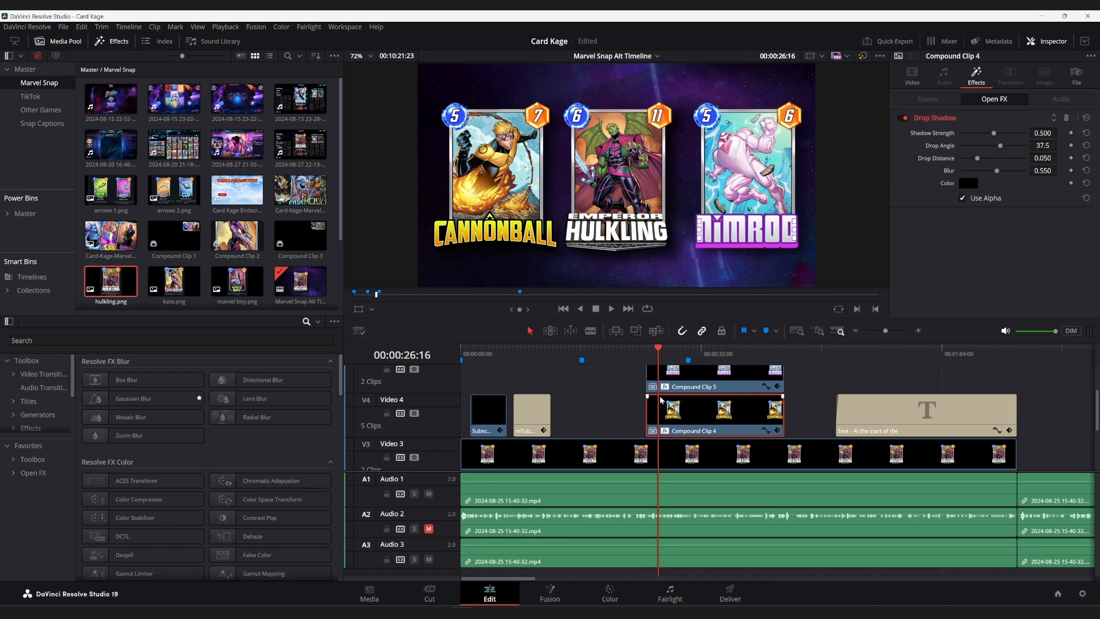
pyautogui.scroll(2, 662, 399)
pyautogui.click(682, 435)
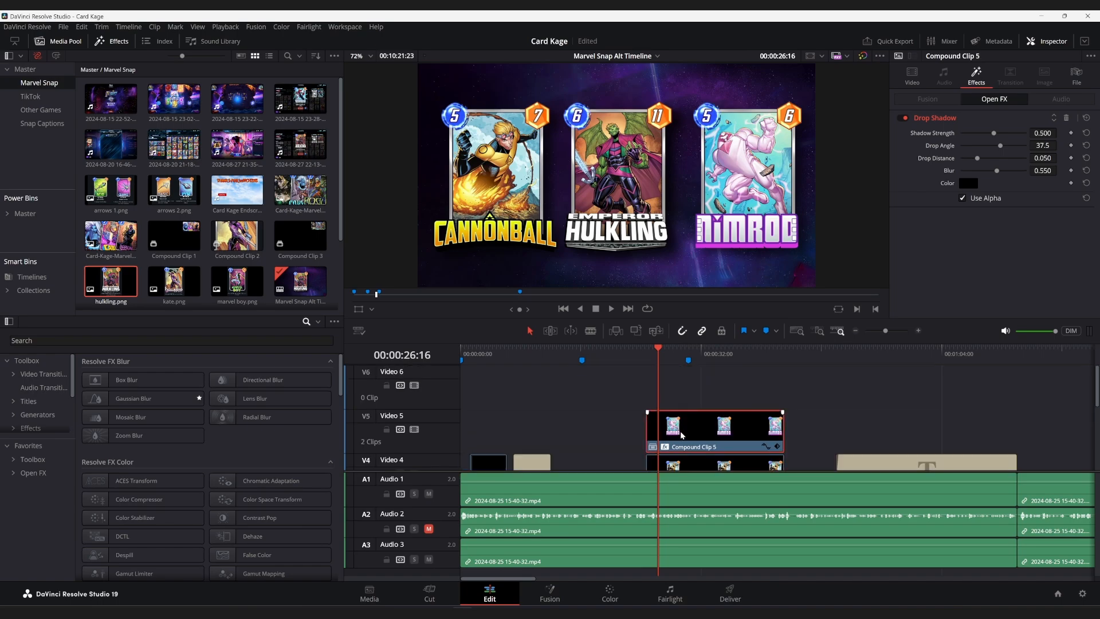
pyautogui.scroll(-2, 681, 434)
pyautogui.scroll(2, 681, 433)
pyautogui.scroll(-2, 683, 429)
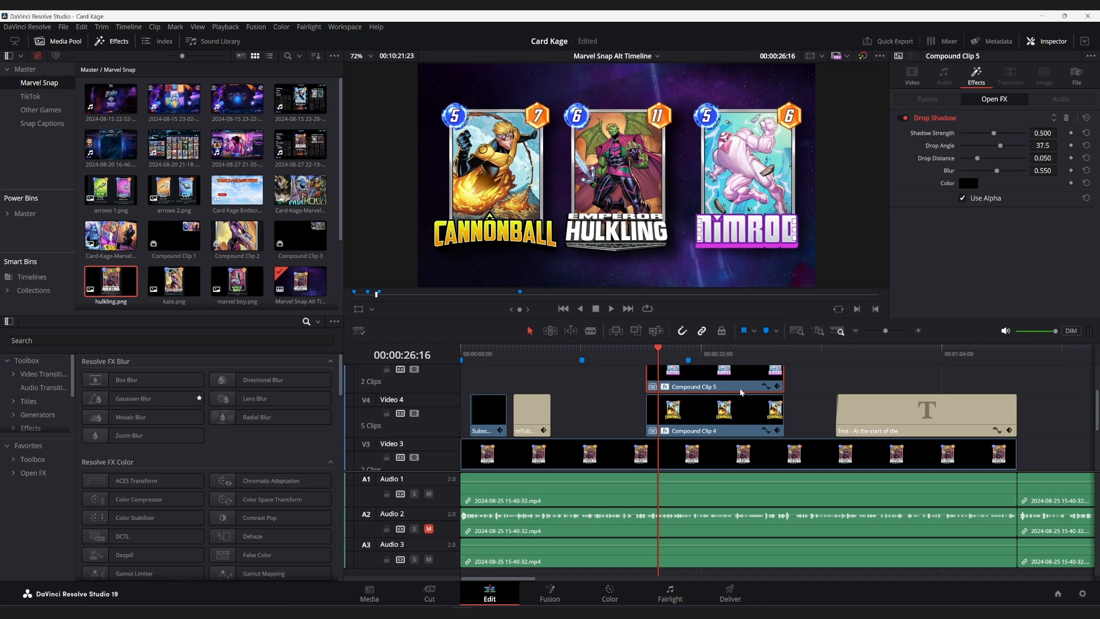
pyautogui.scroll(2, 687, 392)
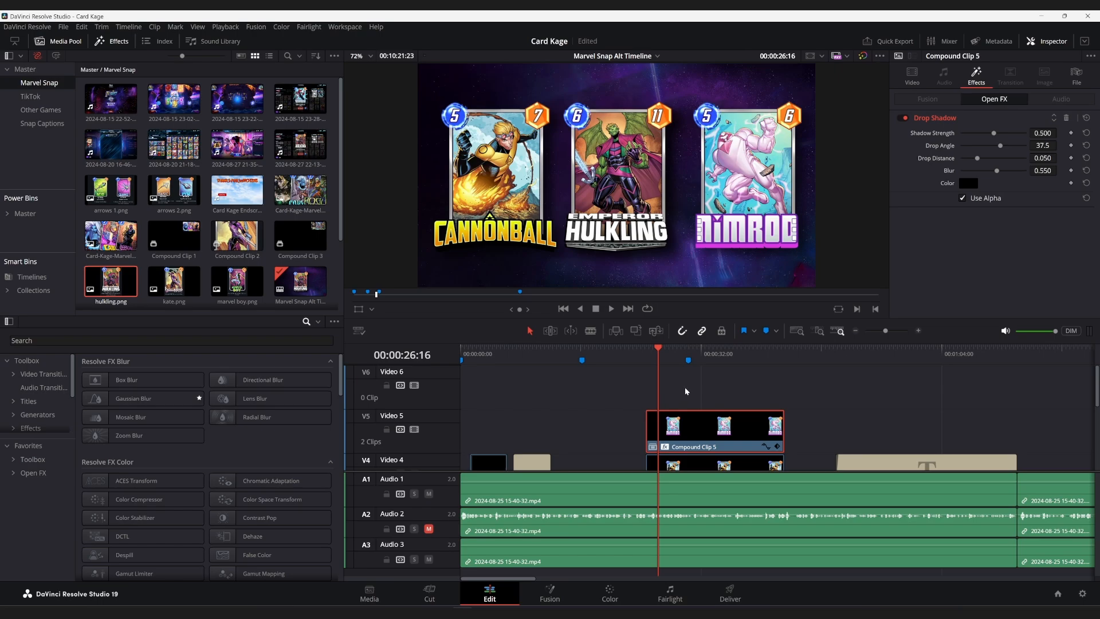
pyautogui.scroll(-2, 687, 391)
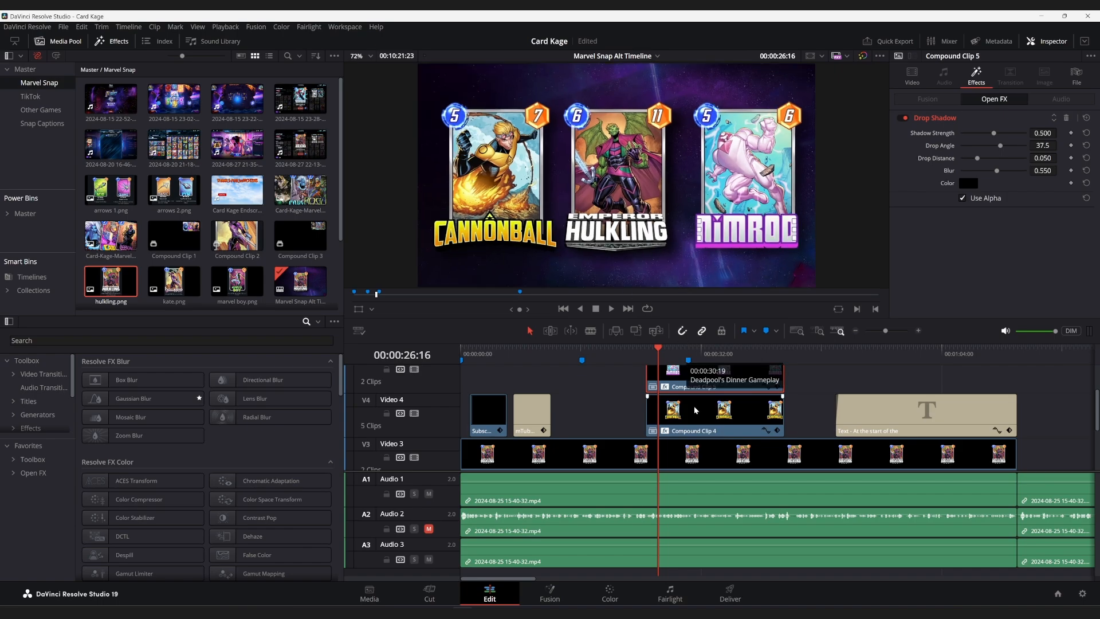
pyautogui.scroll(3, 702, 393)
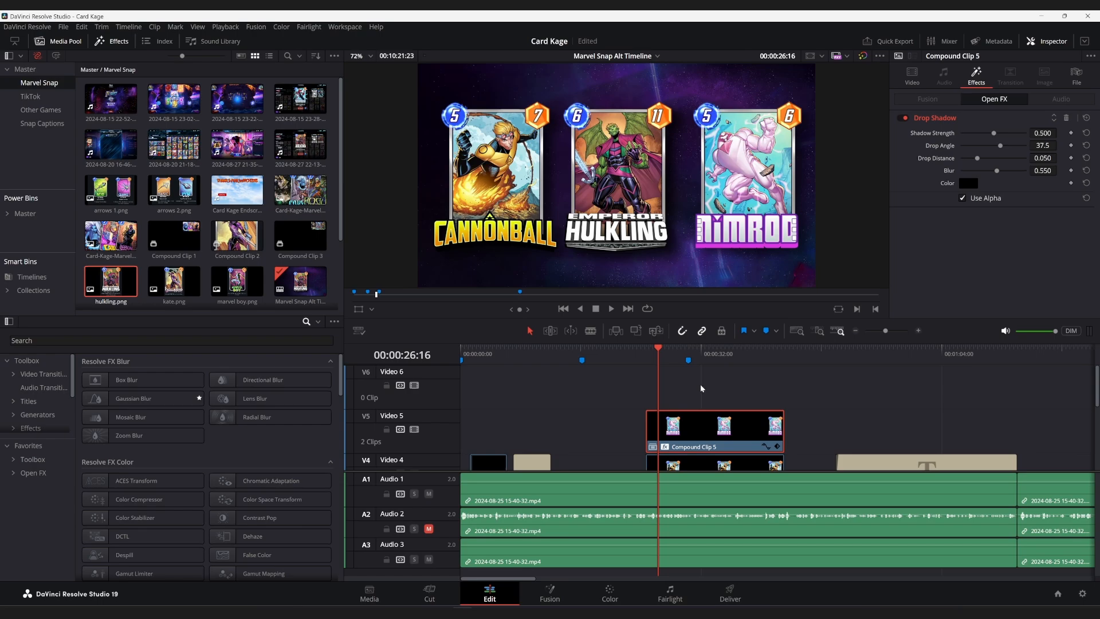
# Preview the three cards together at 00:00:33:20 on the timeline.
pyautogui.hscroll(2, 694, 378)
pyautogui.scroll(-2, 691, 375)
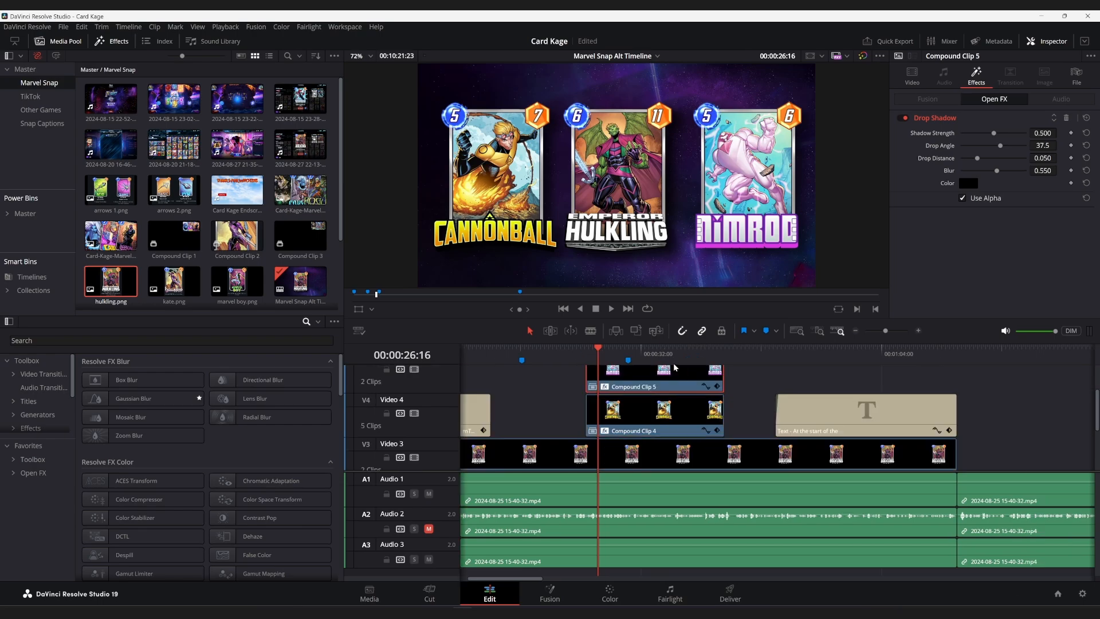
pyautogui.click(652, 349)
pyautogui.scroll(1, 652, 349)
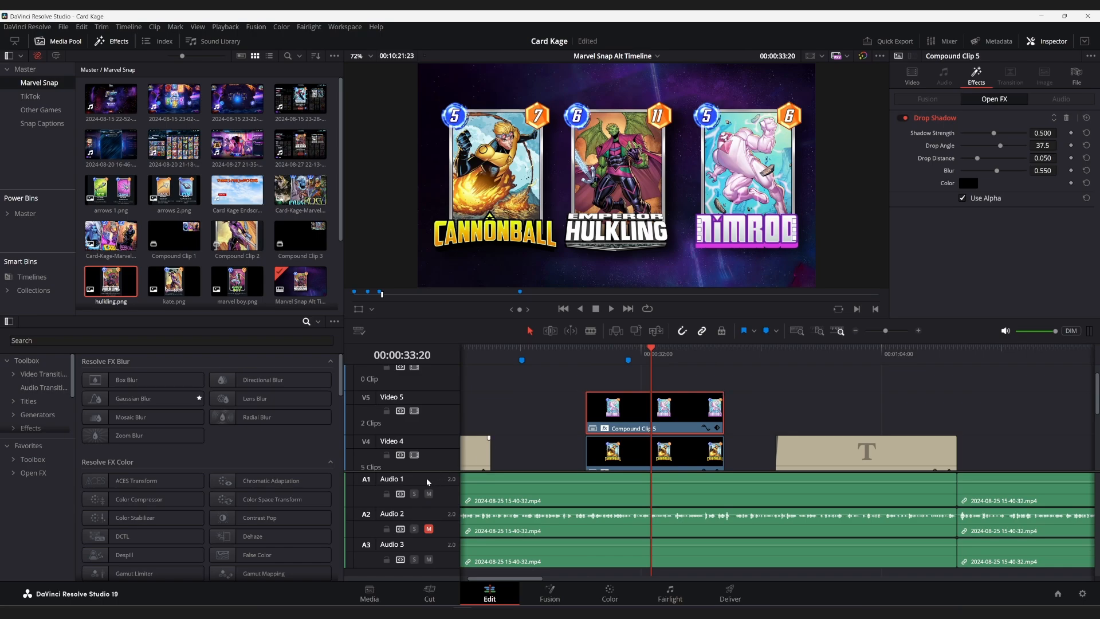
# Adjust the divider between the video and audio tracks to give the video tracks more room.
pyautogui.moveTo(428, 467); pyautogui.dragTo(419, 549)
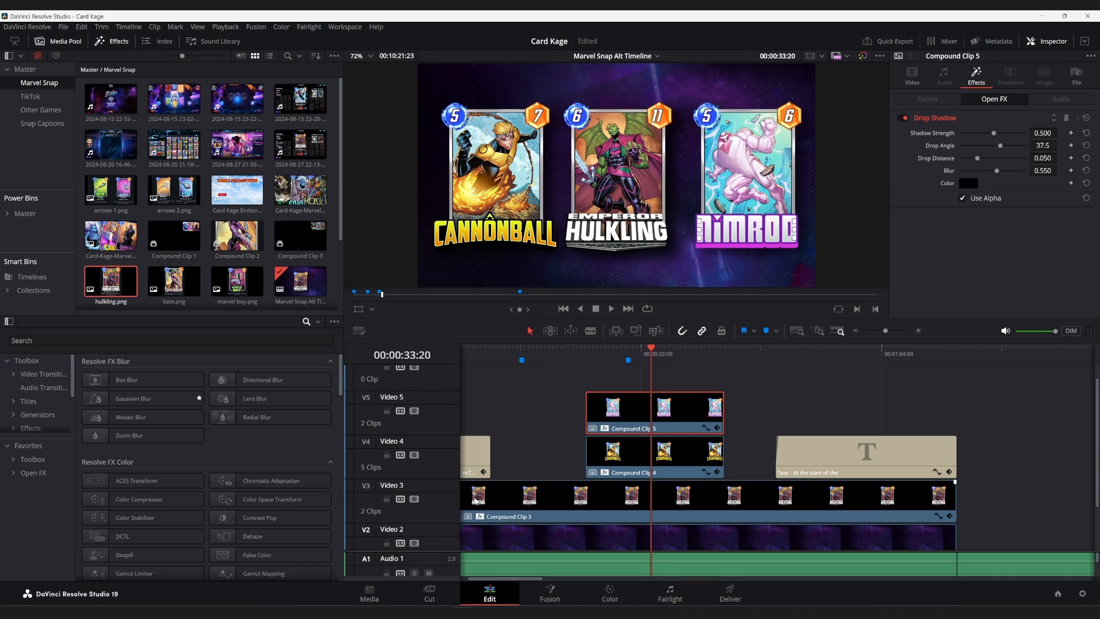
pyautogui.scroll(-2, 464, 455)
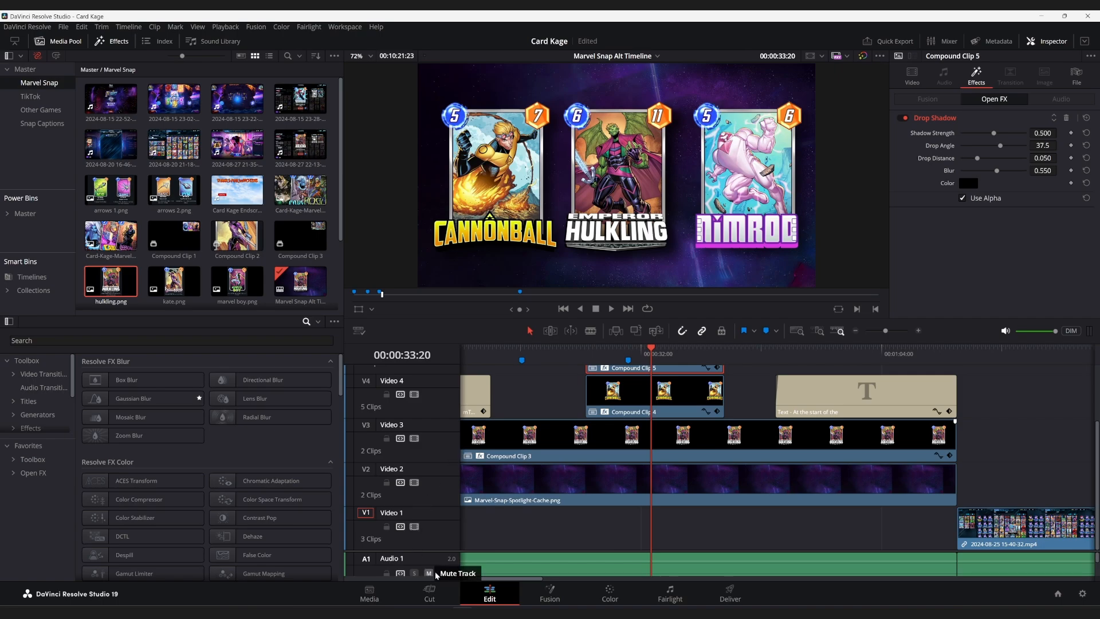
pyautogui.moveTo(436, 550); pyautogui.dragTo(426, 494)
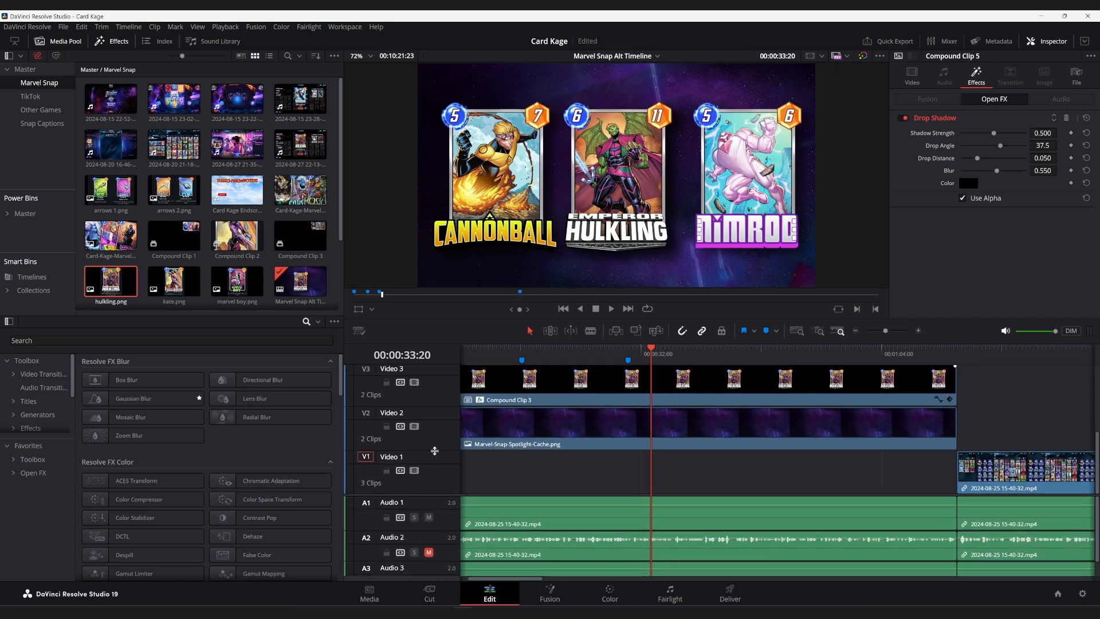
pyautogui.doubleClick(433, 451)
pyautogui.moveTo(433, 497); pyautogui.dragTo(434, 490)
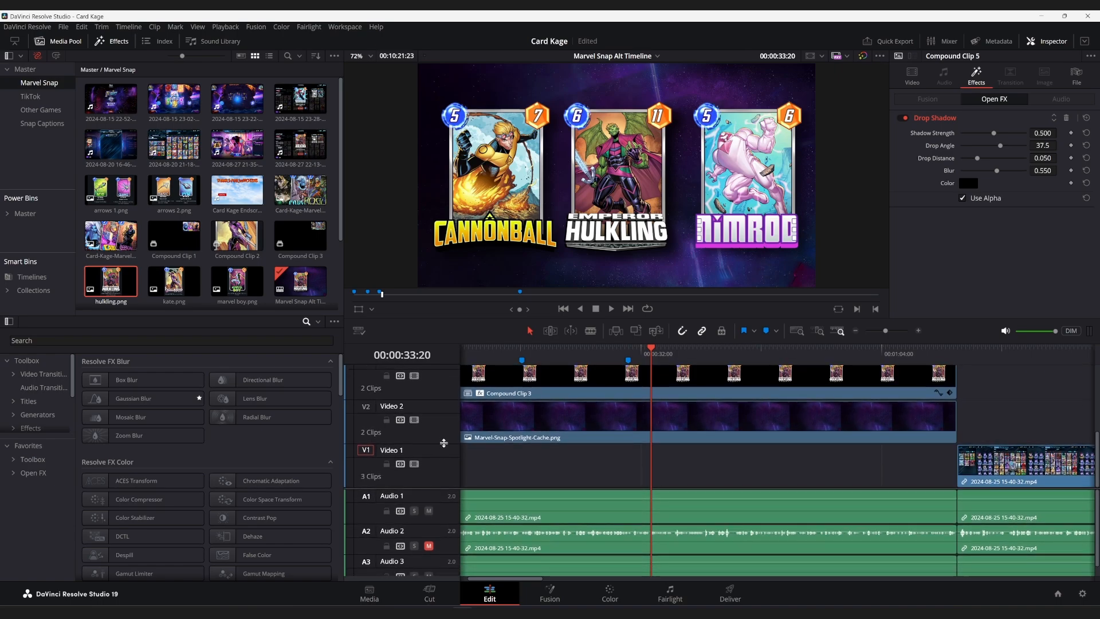
pyautogui.moveTo(444, 444)
pyautogui.mouseDown()
pyautogui.moveTo(443, 467)
pyautogui.moveTo(443, 446)
pyautogui.mouseUp()
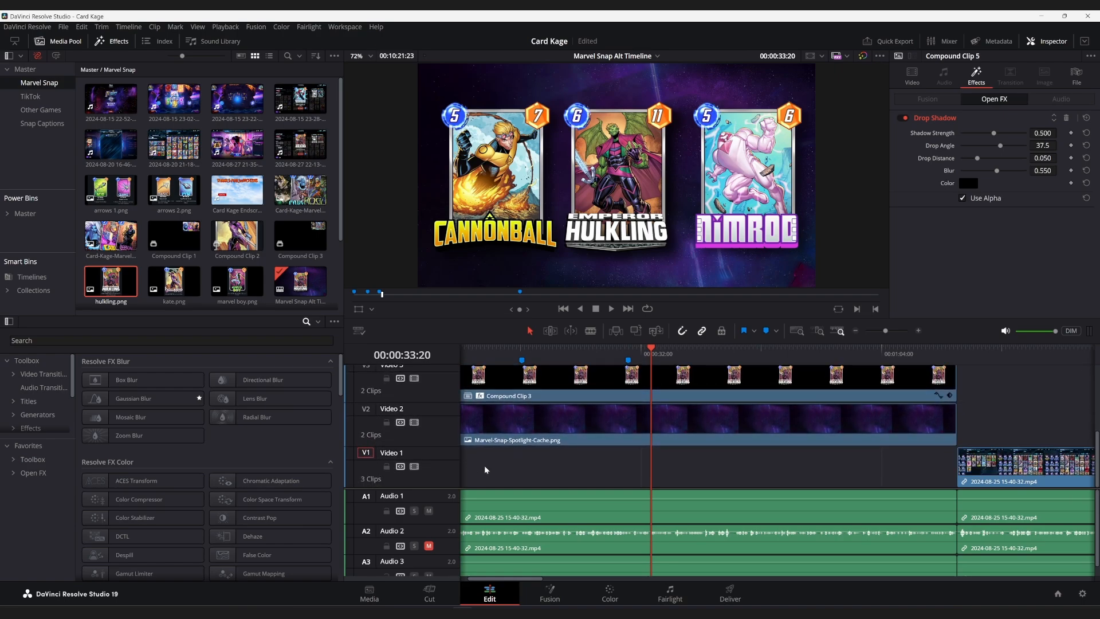
pyautogui.moveTo(446, 488); pyautogui.dragTo(440, 523)
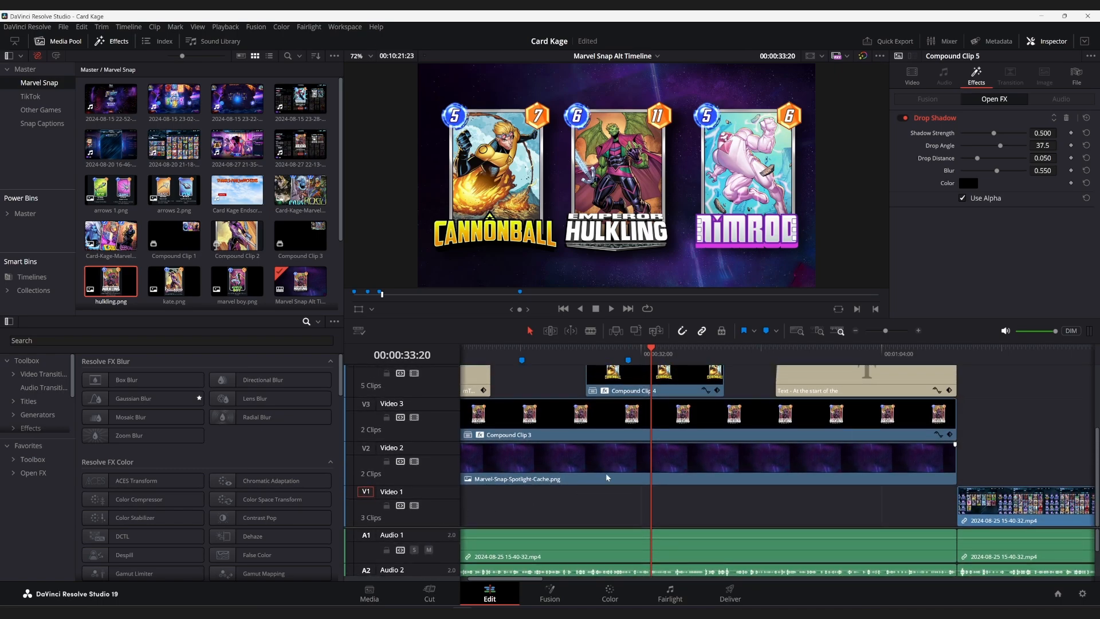
pyautogui.hscroll(5, 636, 407)
pyautogui.hscroll(-4, 632, 406)
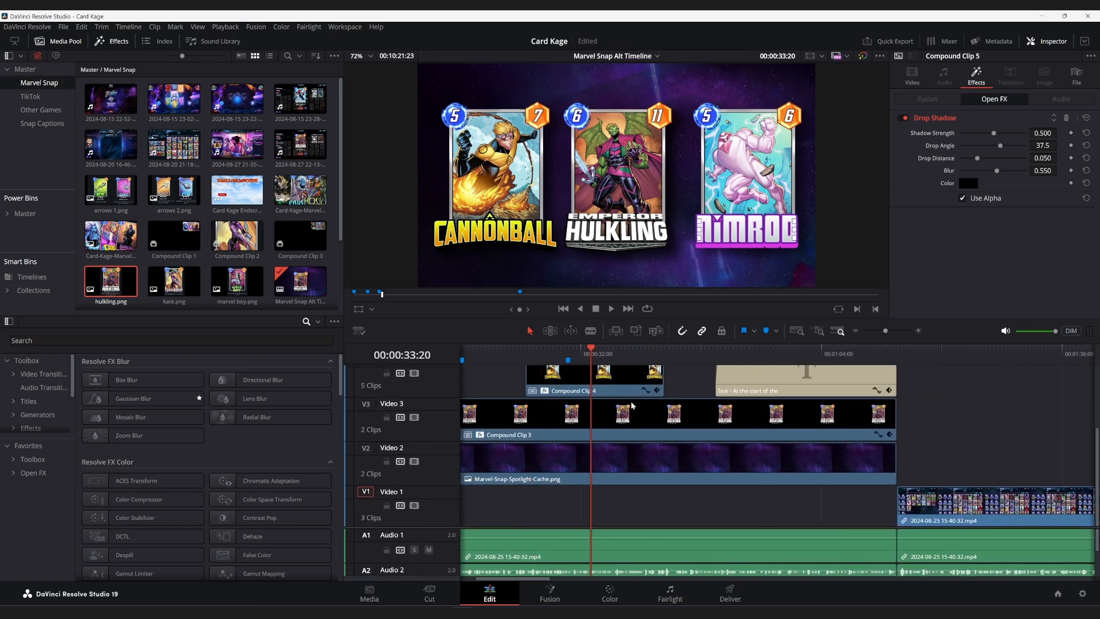
# Play the timeline from just before the end of Compound Clips 4 and 5 to 00:00:47:00.
pyautogui.scroll(3, 653, 351)
pyautogui.click(653, 350)
pyautogui.press('space')
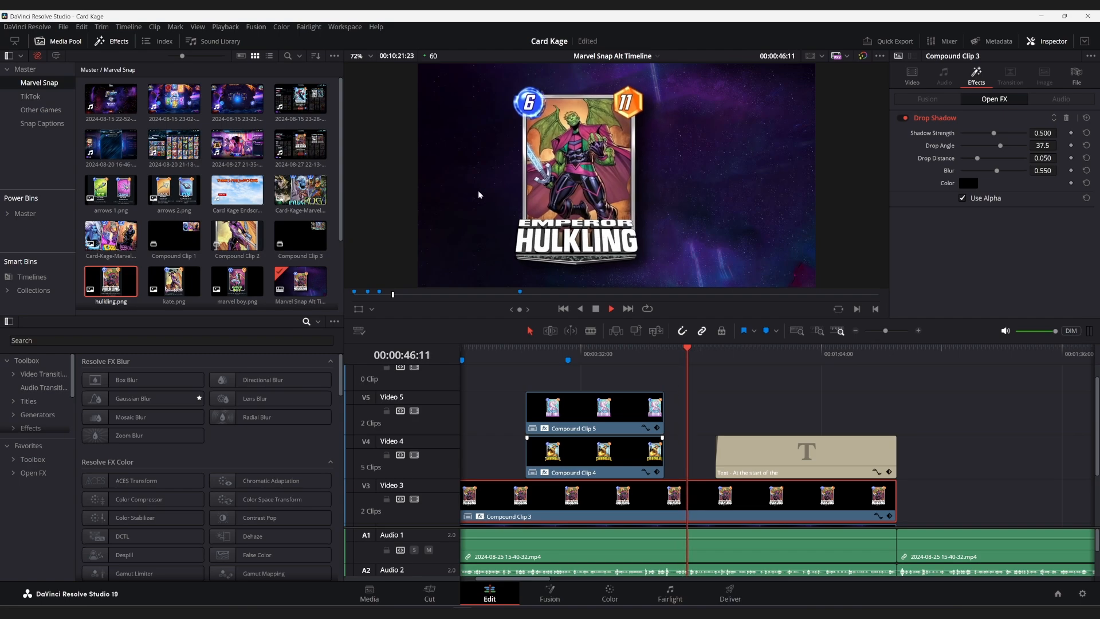
pyautogui.press('space')
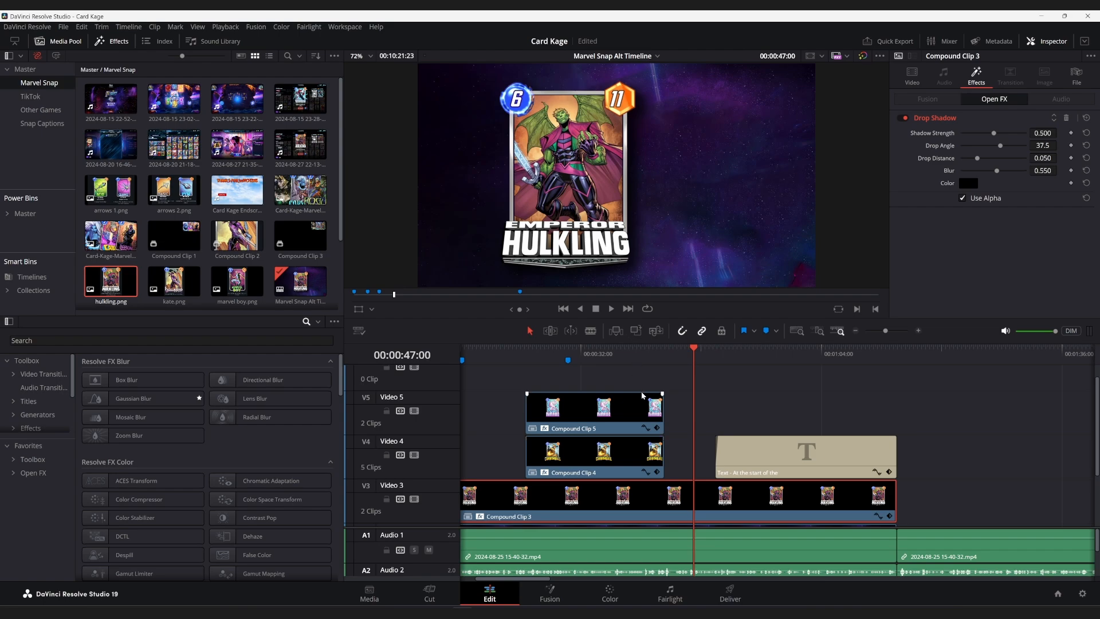
# Look at the New Compound Clip option for Compound Clip 5 alone and for Compound Clips 3, 4 and 5 together.
pyautogui.rightClick(602, 407)
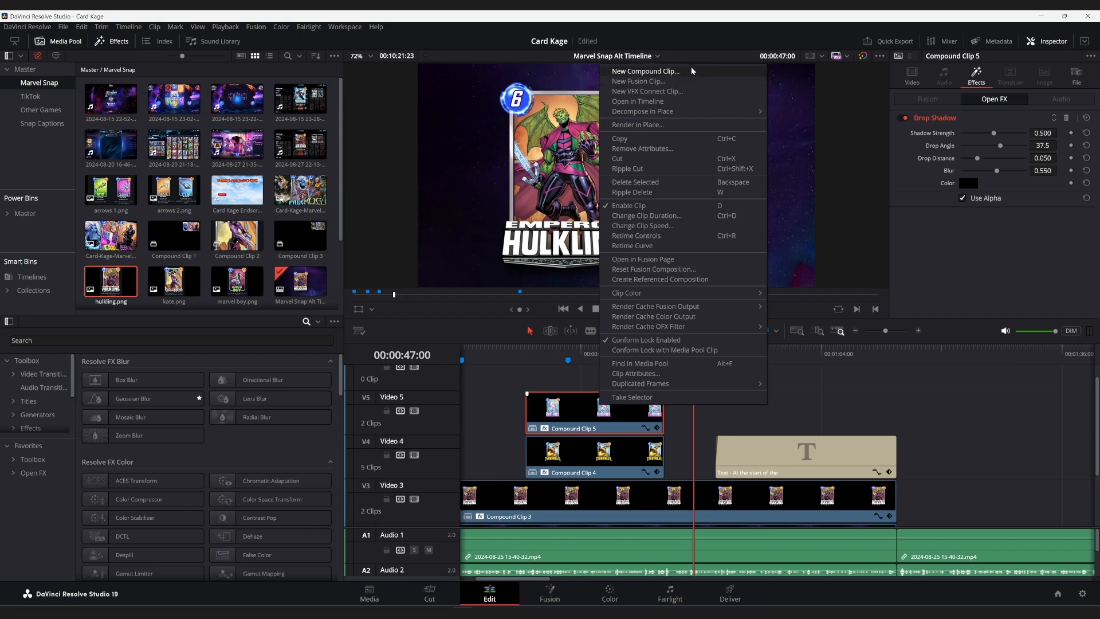
pyautogui.click(578, 386)
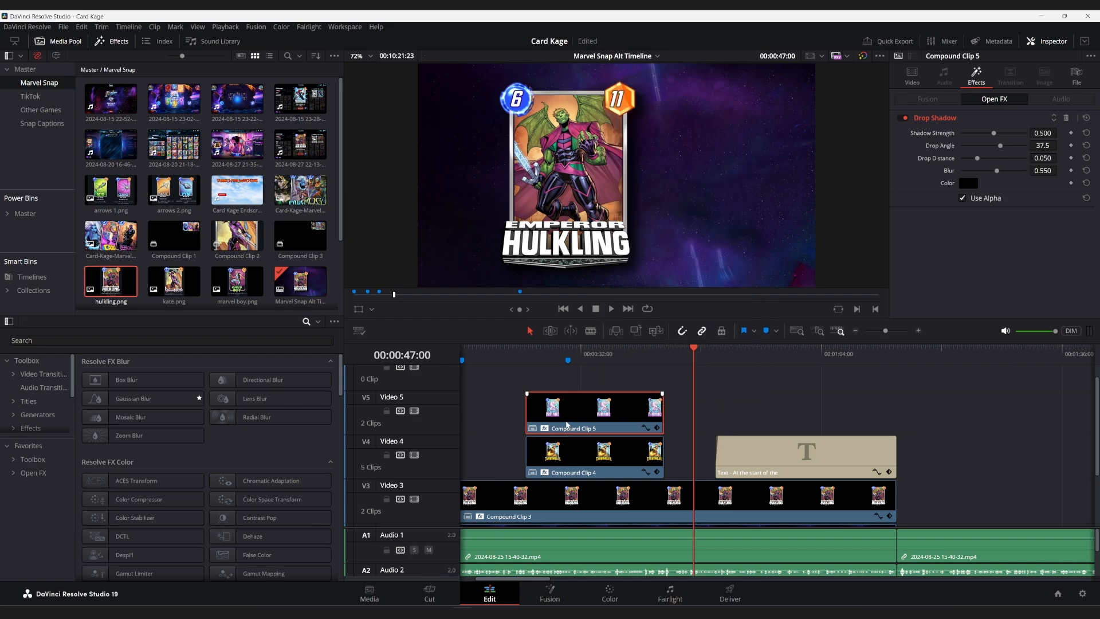
pyautogui.keyDown('ctrl'); pyautogui.click(585, 459); pyautogui.keyUp('ctrl')
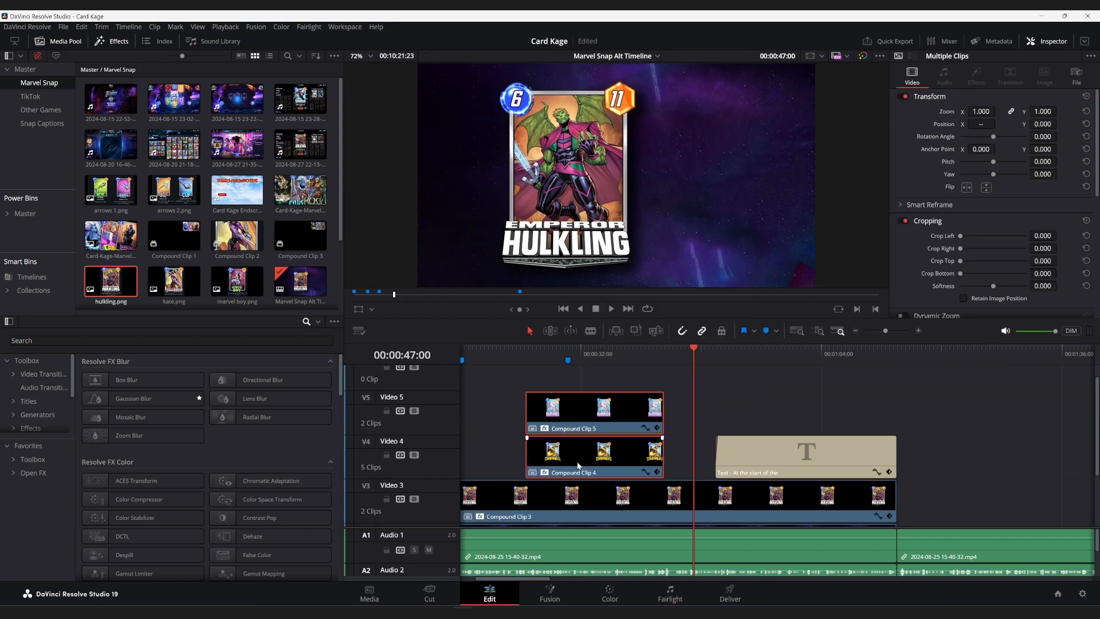
pyautogui.keyDown('ctrl'); pyautogui.click(595, 504); pyautogui.keyUp('ctrl')
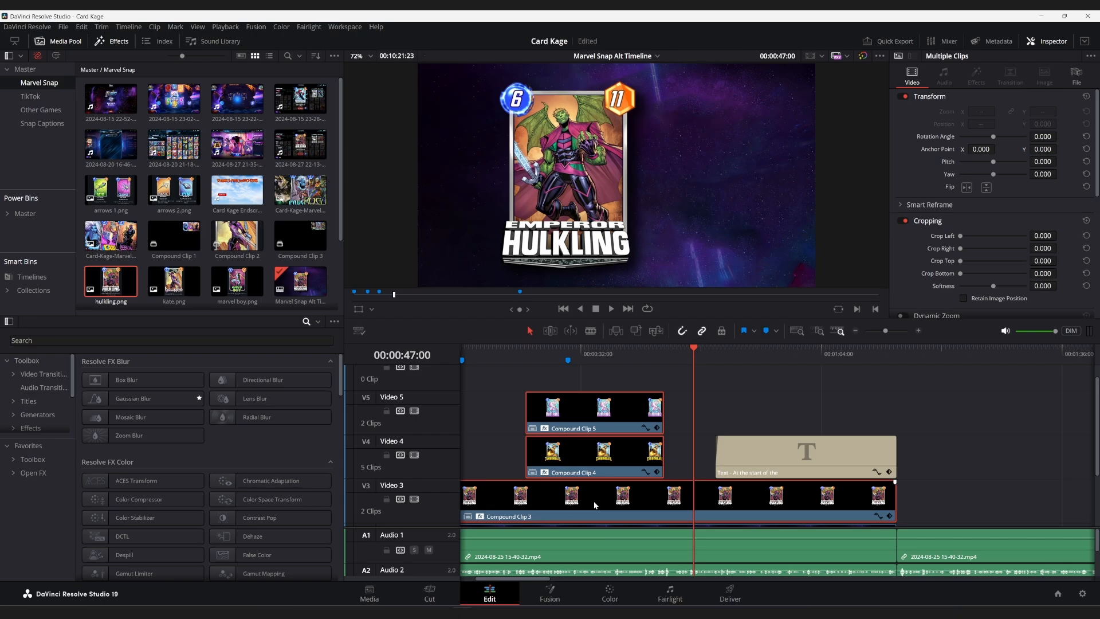
pyautogui.rightClick(593, 500)
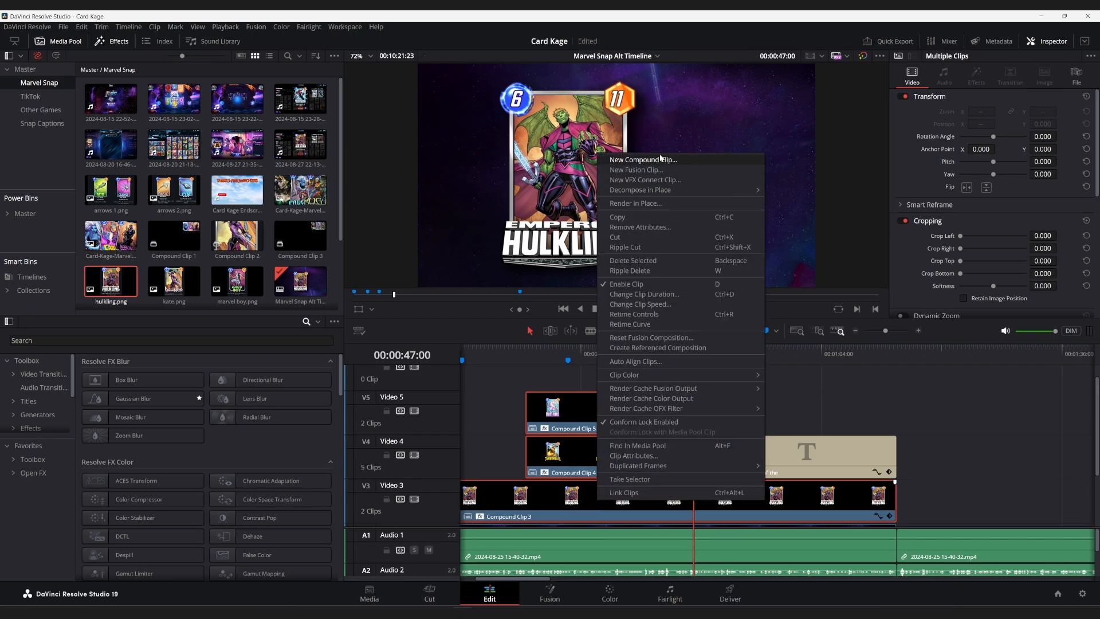
pyautogui.click(508, 371)
pyautogui.click(576, 406)
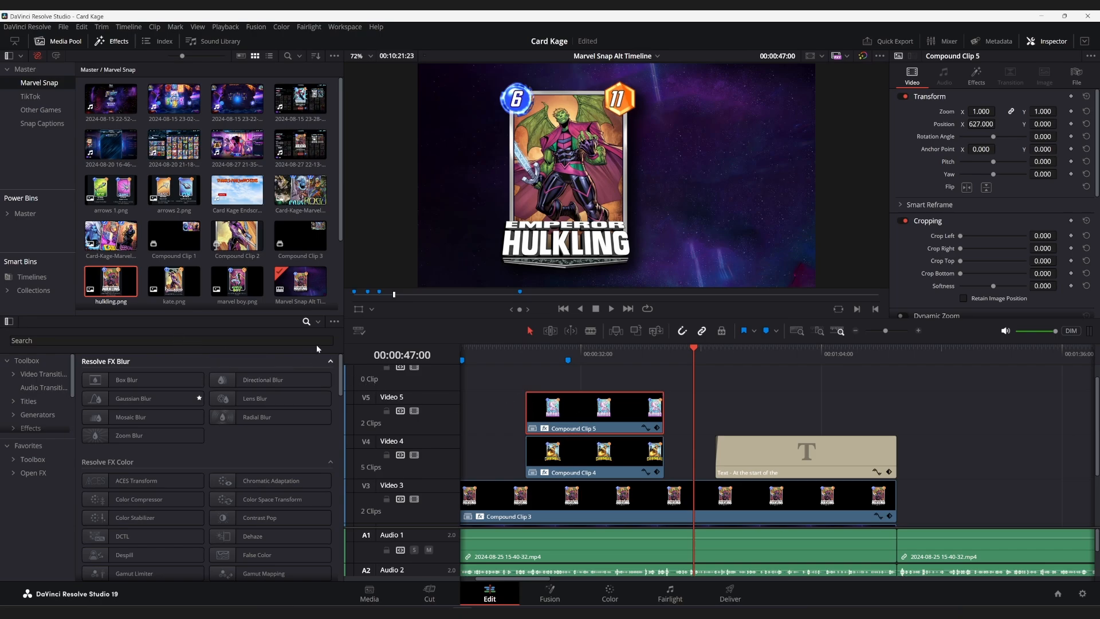
# Choose the Open FX category in the effects library and toggle the library's visibility off and on.
pyautogui.scroll(-2, 34, 401)
pyautogui.click(35, 410)
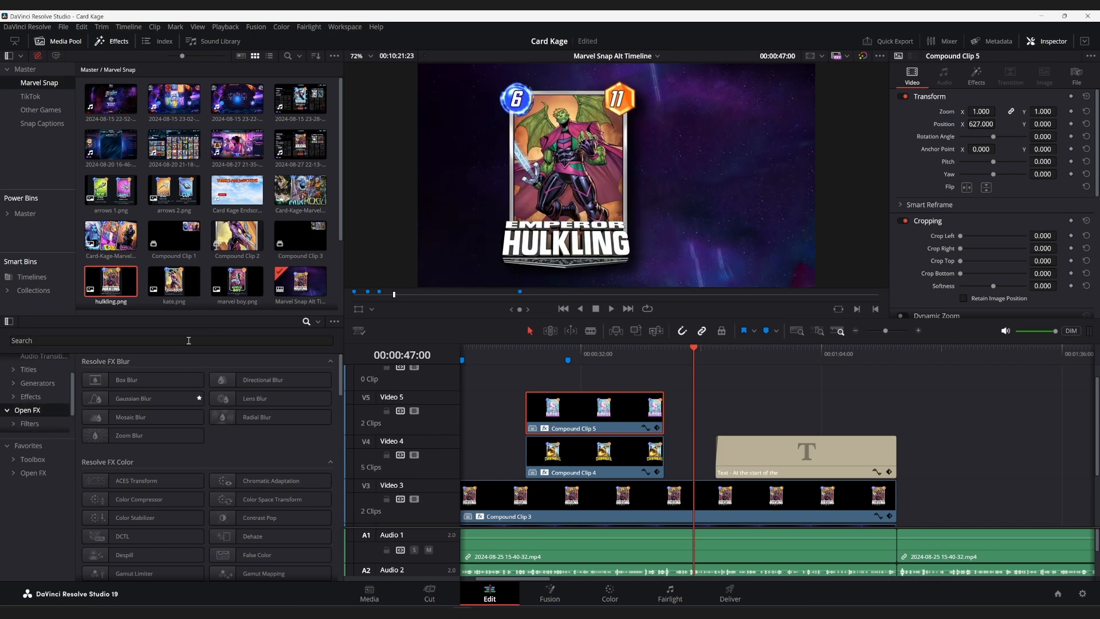
pyautogui.scroll(2, 52, 384)
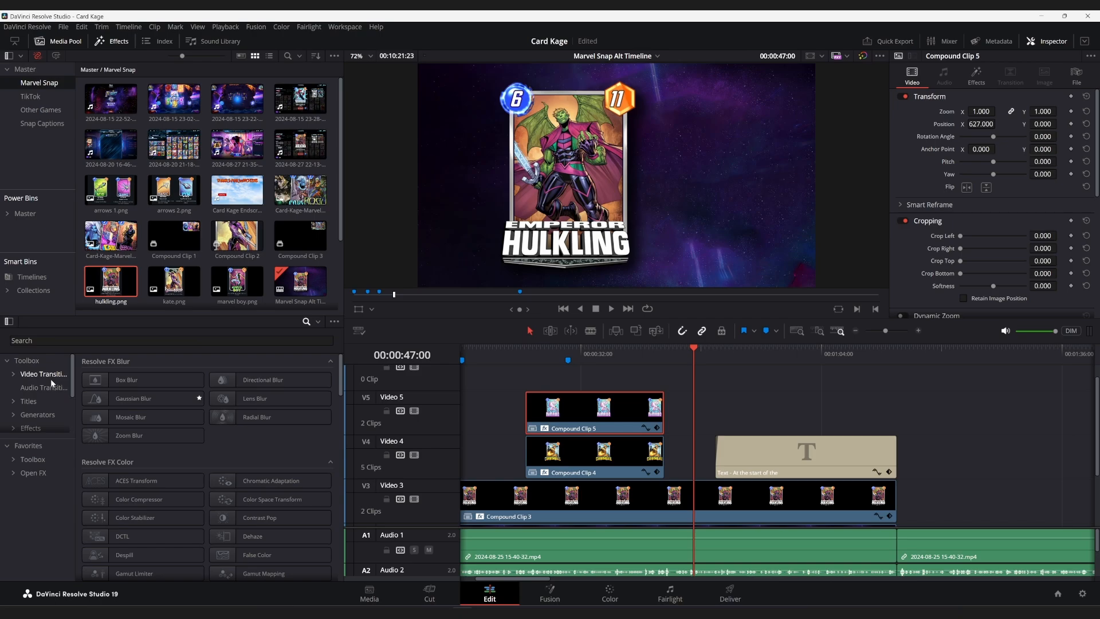
pyautogui.scroll(-2, 53, 382)
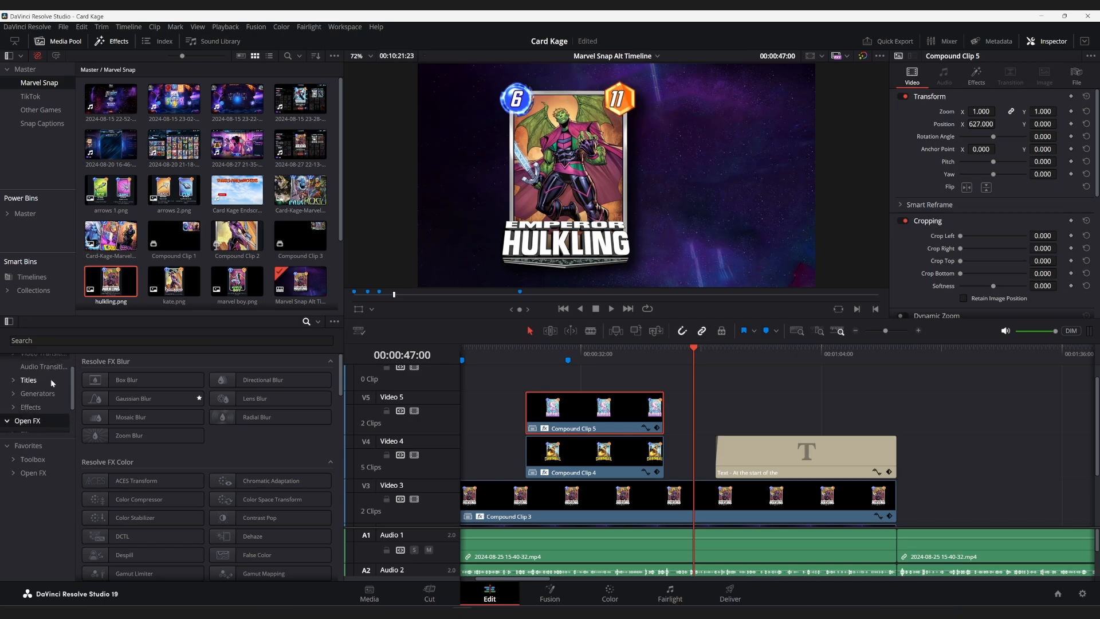
pyautogui.click(117, 41)
pyautogui.click(117, 41)
pyautogui.click(118, 41)
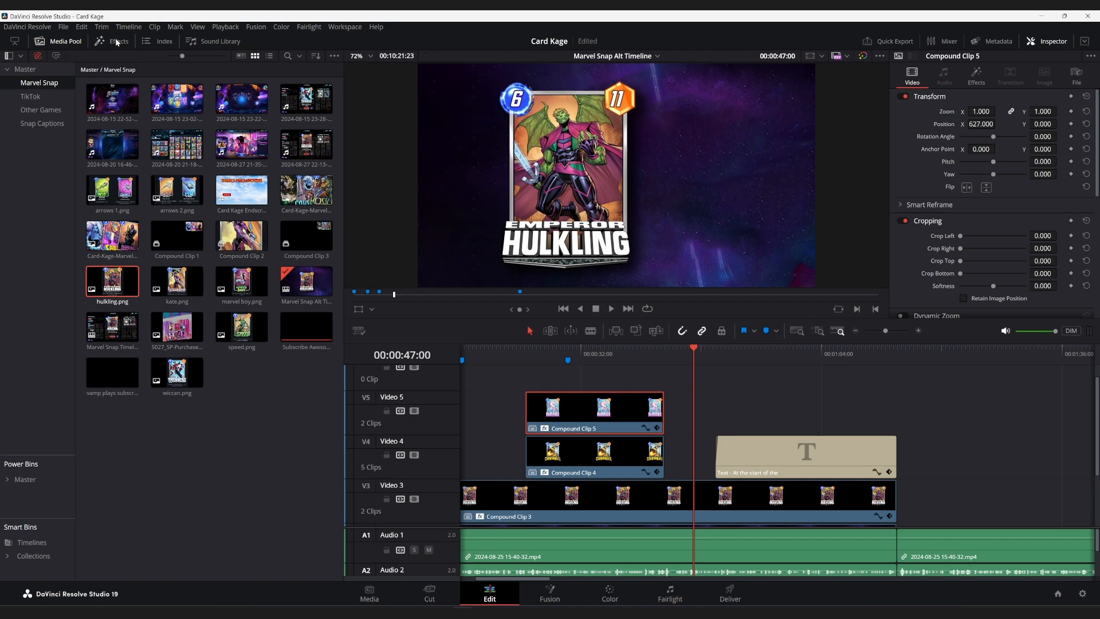
pyautogui.click(118, 41)
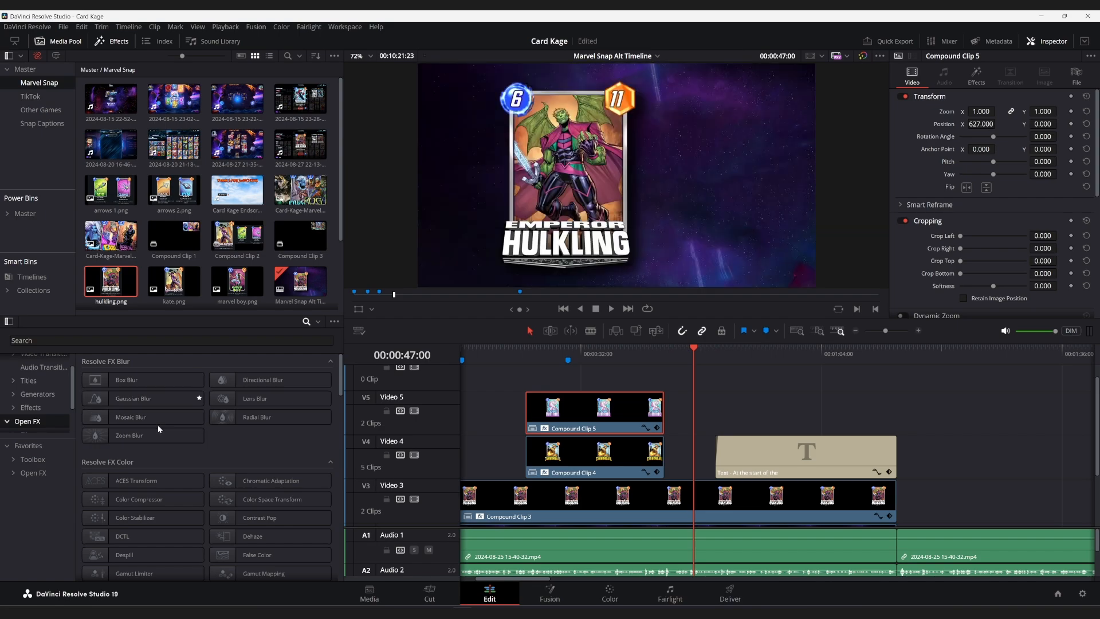
# Search the effects library for "drop" and check the options offered for the Drop Shadow effect.
pyautogui.click(170, 338)
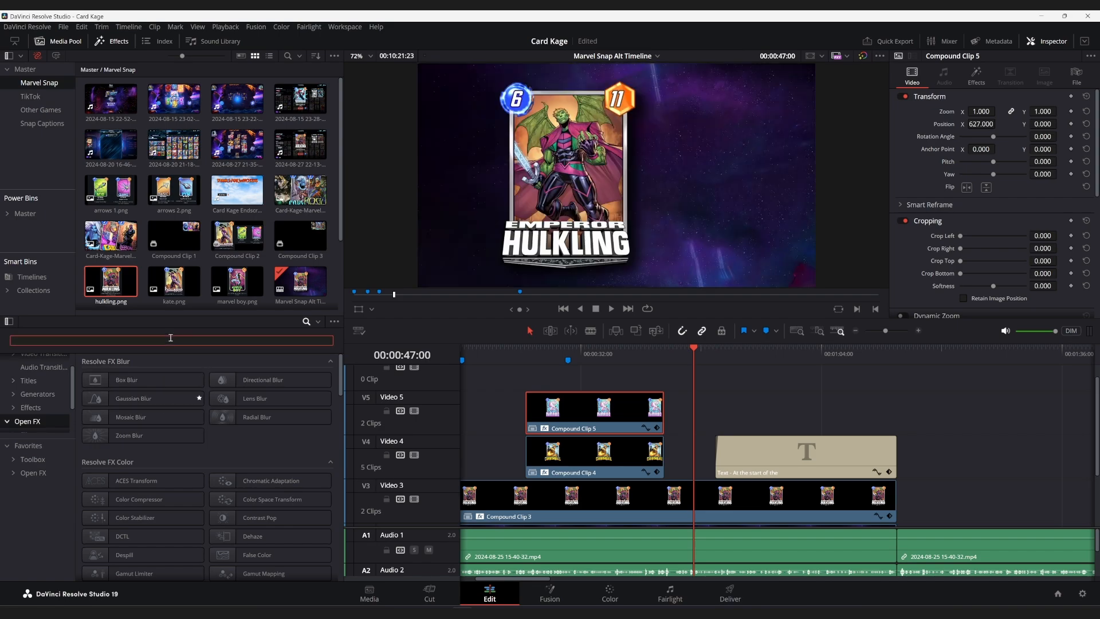
pyautogui.write('drop')
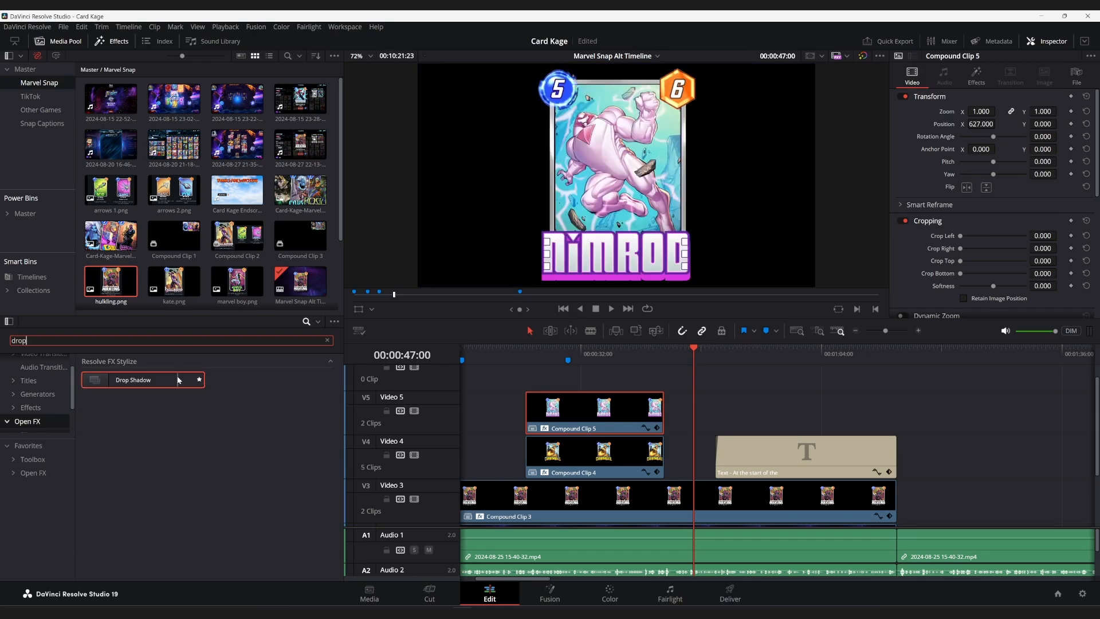
pyautogui.rightClick(178, 377)
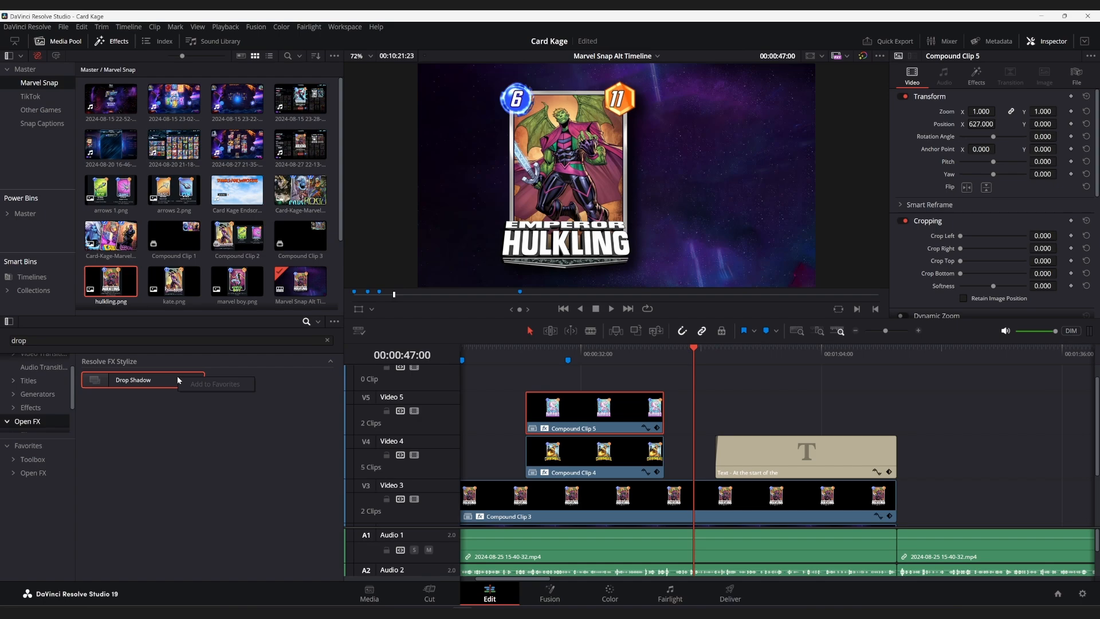
pyautogui.click(187, 478)
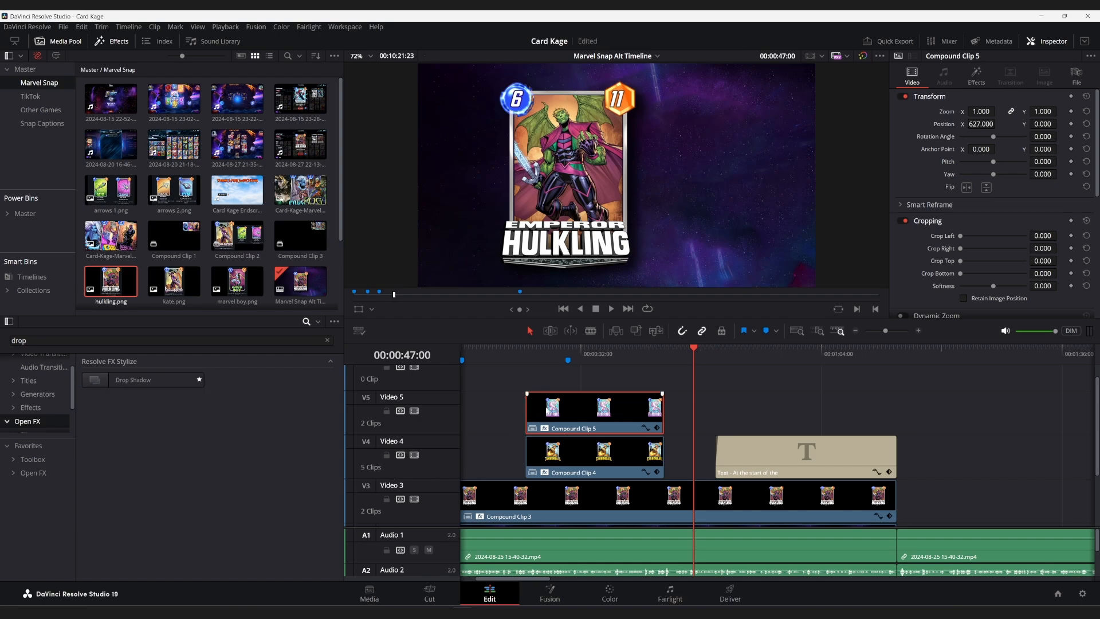
# Check the Drop Shadow effect's options with Compound Clips 3, 4 and 5 selected, and clear the clip selection.
pyautogui.keyDown('ctrl'); pyautogui.click(551, 458); pyautogui.keyUp('ctrl')
pyautogui.keyDown('ctrl'); pyautogui.click(549, 520); pyautogui.keyUp('ctrl')
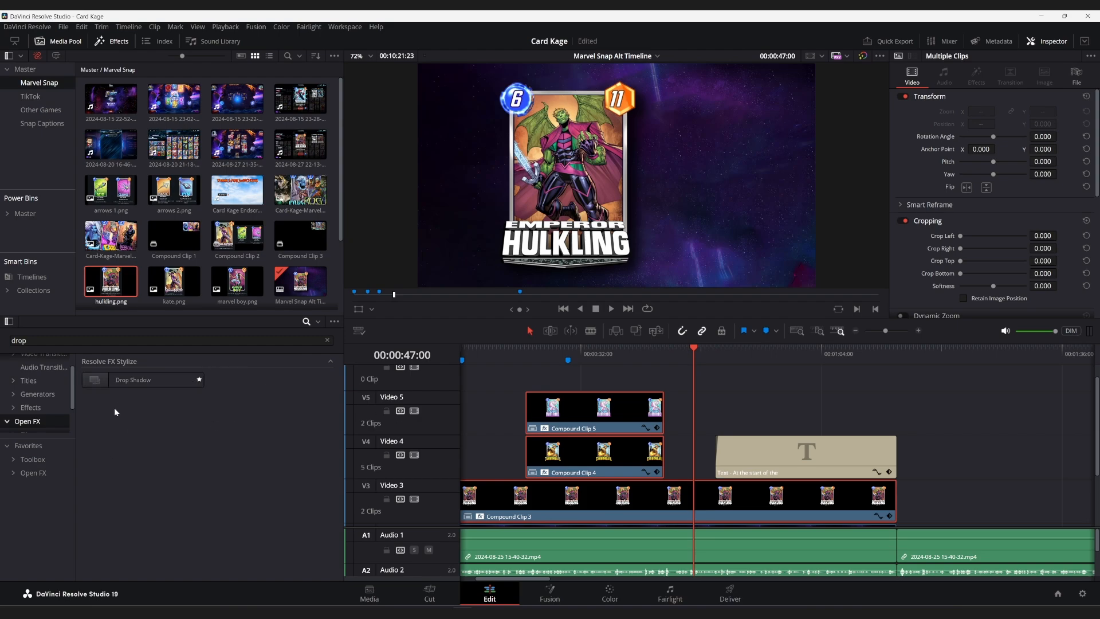
pyautogui.rightClick(123, 382)
pyautogui.click(162, 449)
pyautogui.click(846, 374)
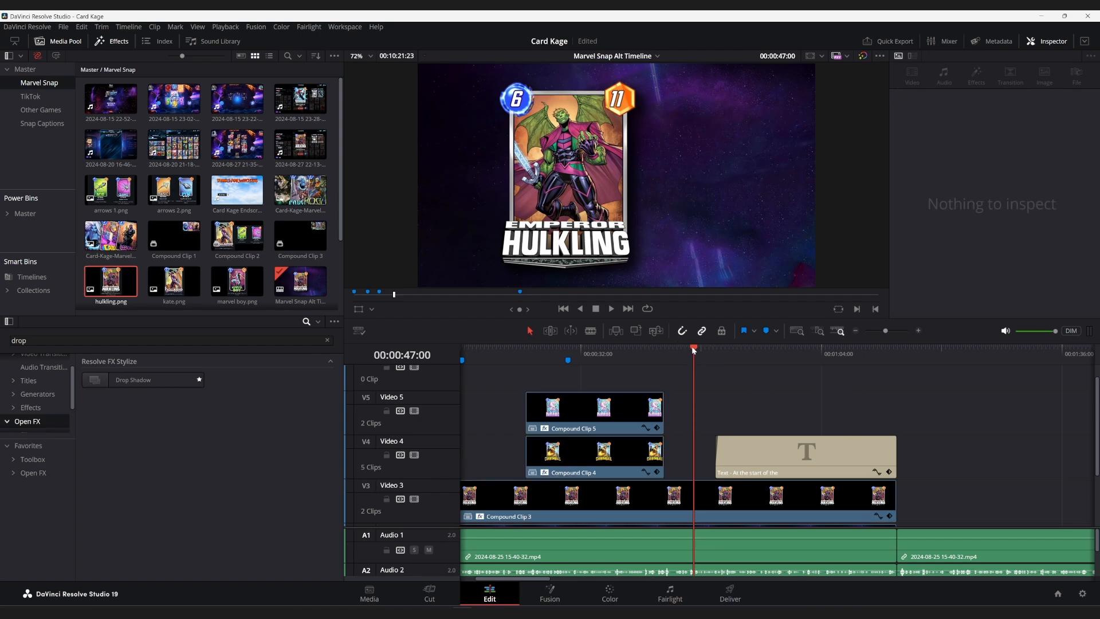
# Inspect Compound Clip 3's Drop Shadow and Transform settings with the playhead at 00:00:43:07.
pyautogui.moveTo(693, 352); pyautogui.dragTo(668, 350)
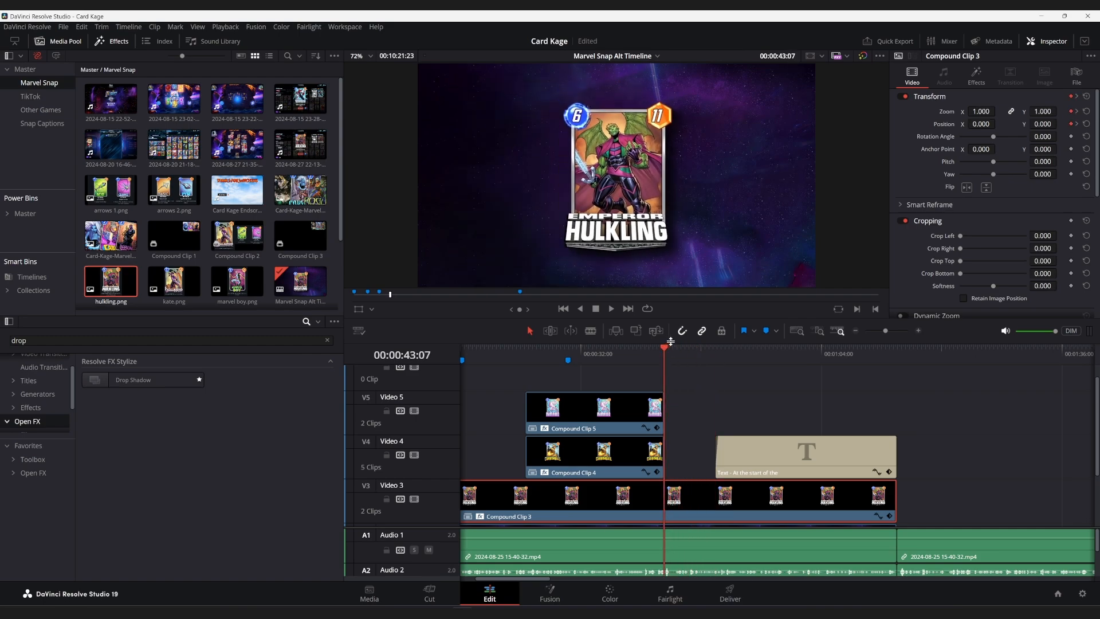
pyautogui.click(970, 80)
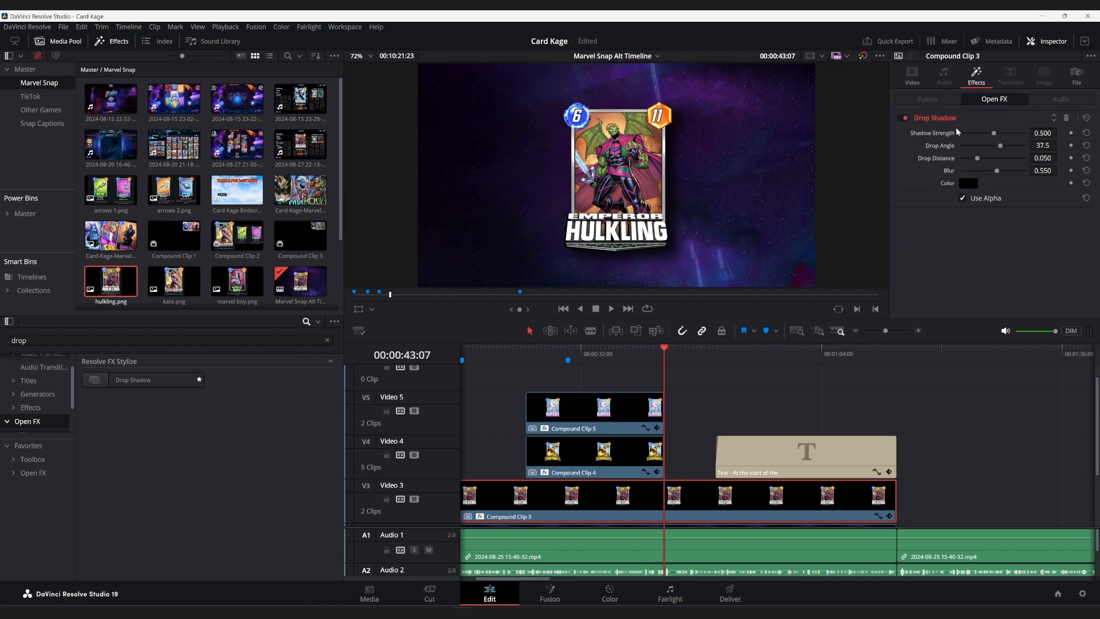
pyautogui.click(916, 80)
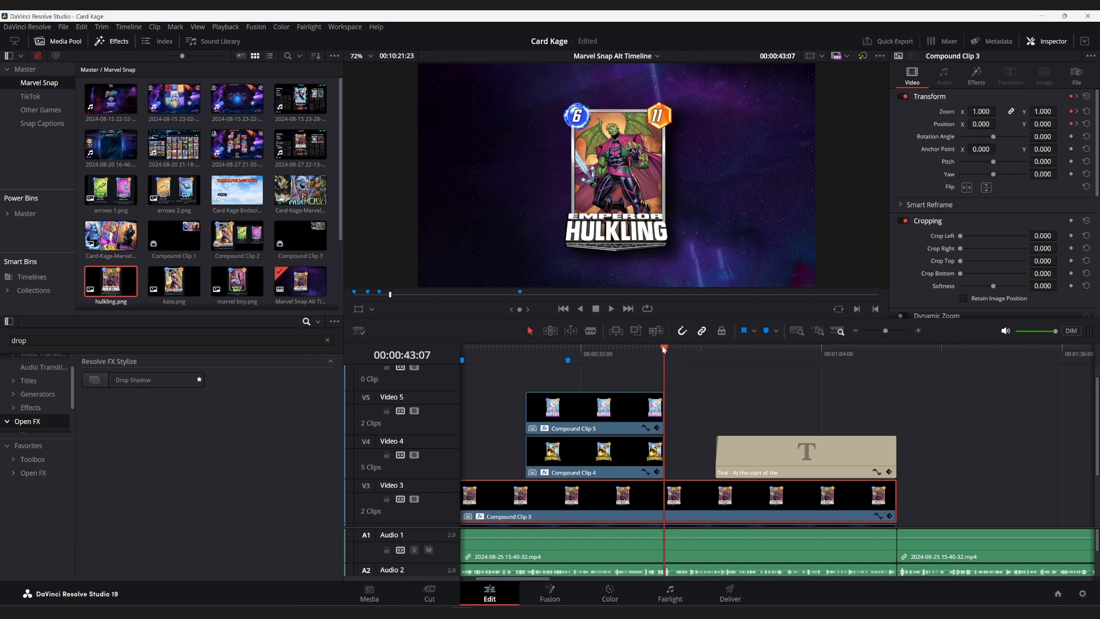
# Preview Compound Clip 3's keyframed zoom and position move between 00:00:43:07 and 00:00:49:55.
pyautogui.moveTo(664, 349); pyautogui.dragTo(714, 360)
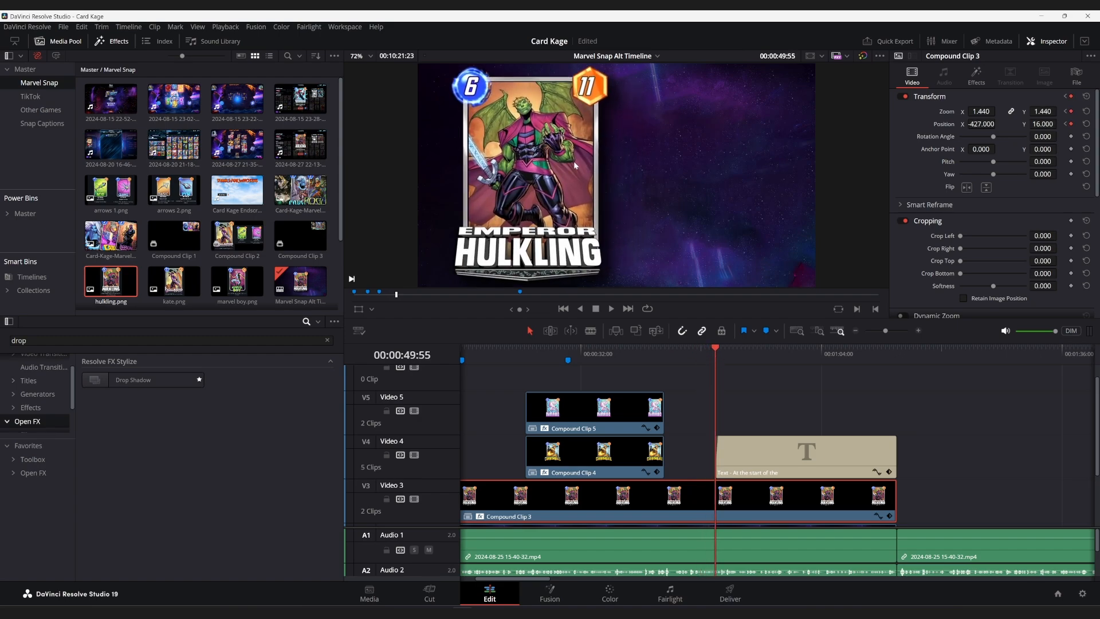
pyautogui.click(666, 350)
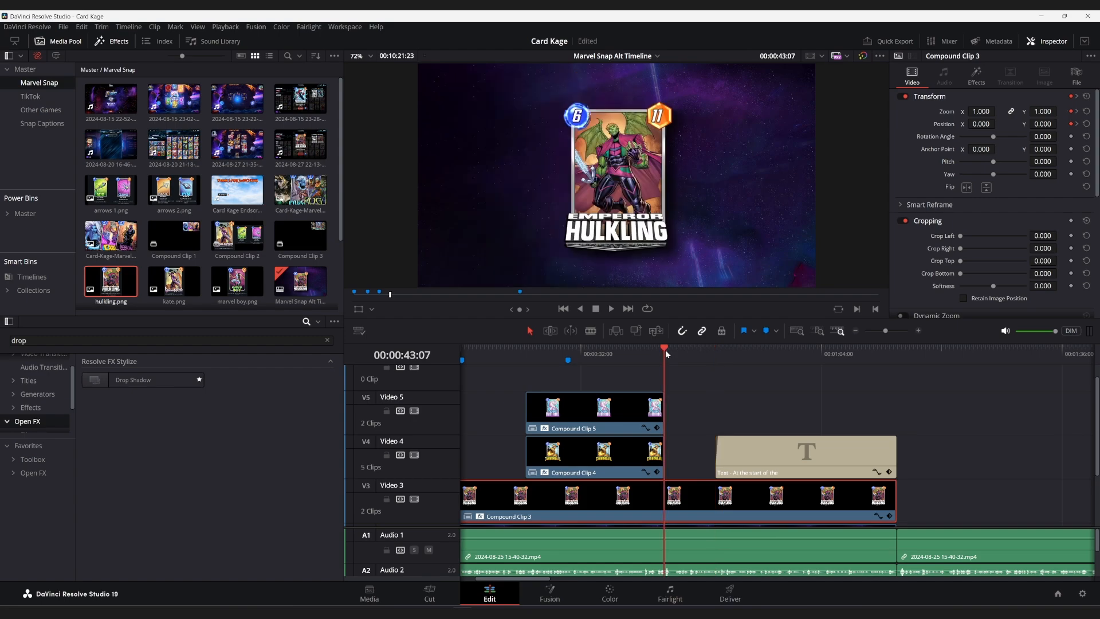
pyautogui.moveTo(669, 346)
pyautogui.mouseDown()
pyautogui.moveTo(680, 349)
pyautogui.moveTo(667, 346)
pyautogui.mouseUp()
pyautogui.press('space')
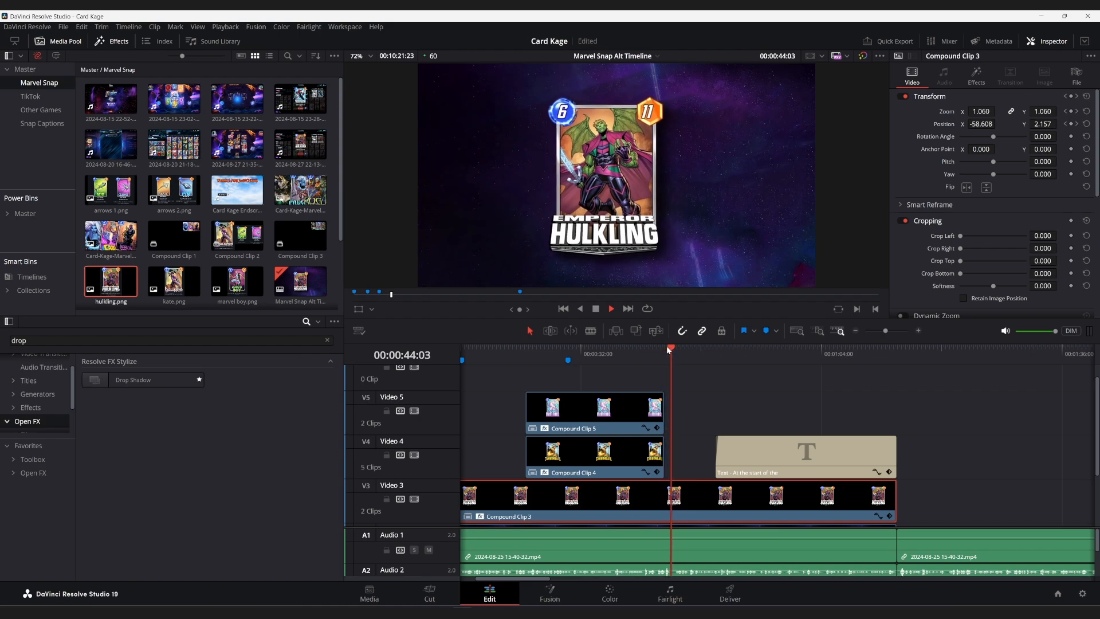
# Inspect the font and stroke settings of the text title on Video 4 with the playhead at 00:00:57:12.
pyautogui.moveTo(702, 351); pyautogui.dragTo(769, 352)
pyautogui.click(774, 469)
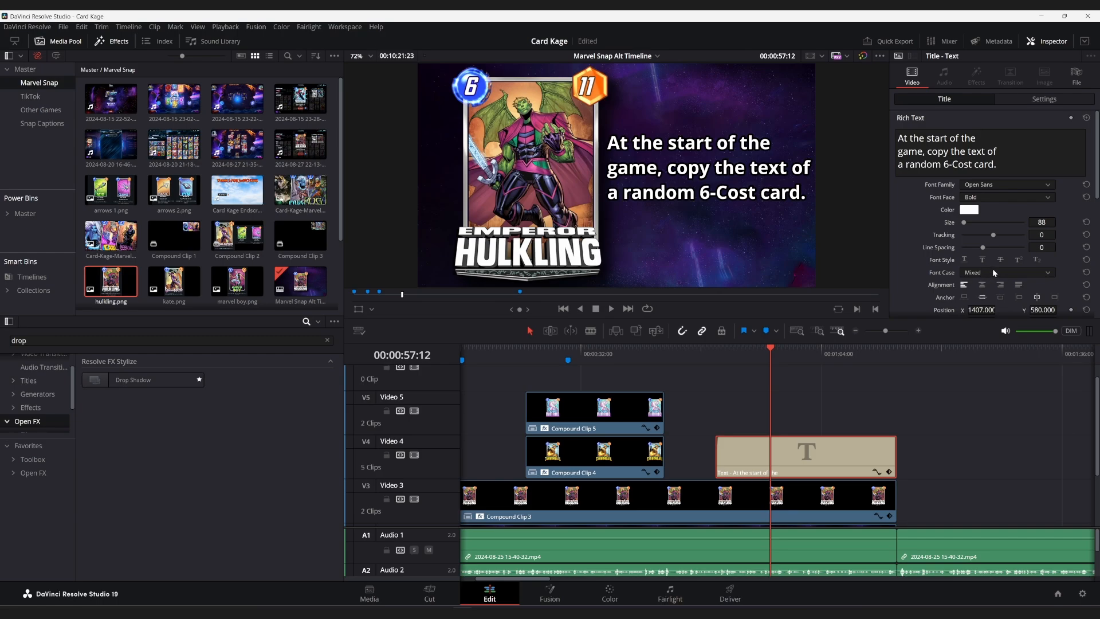
pyautogui.scroll(-3, 994, 273)
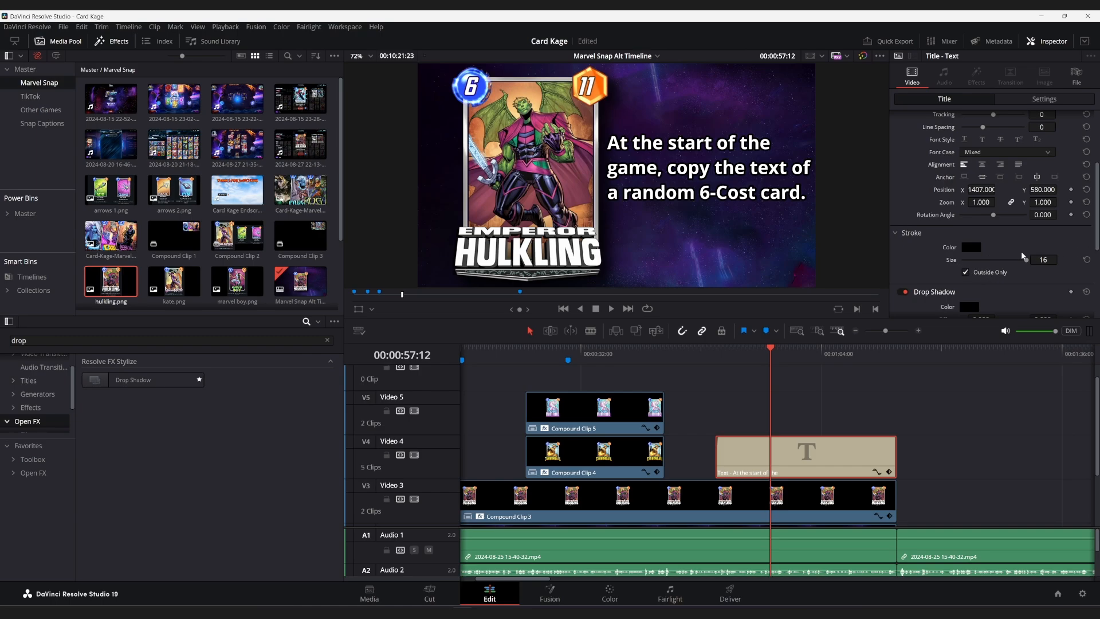
# Try the title's stroke with Outside Only off and with its size at 0, restoring the settings after each trial.
pyautogui.click(966, 272)
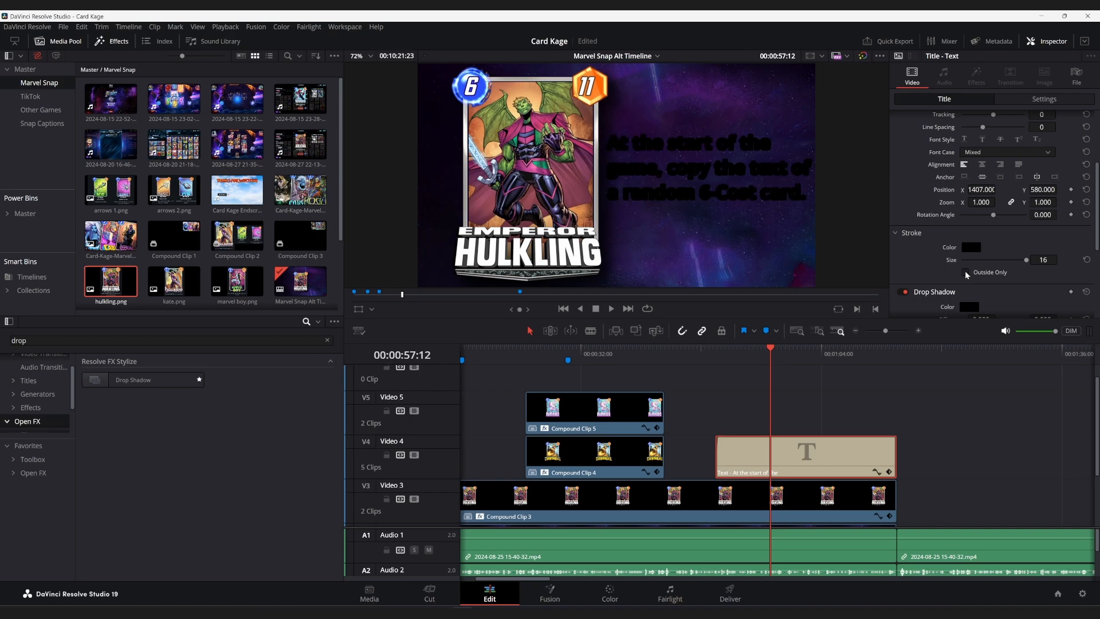
pyautogui.click(966, 273)
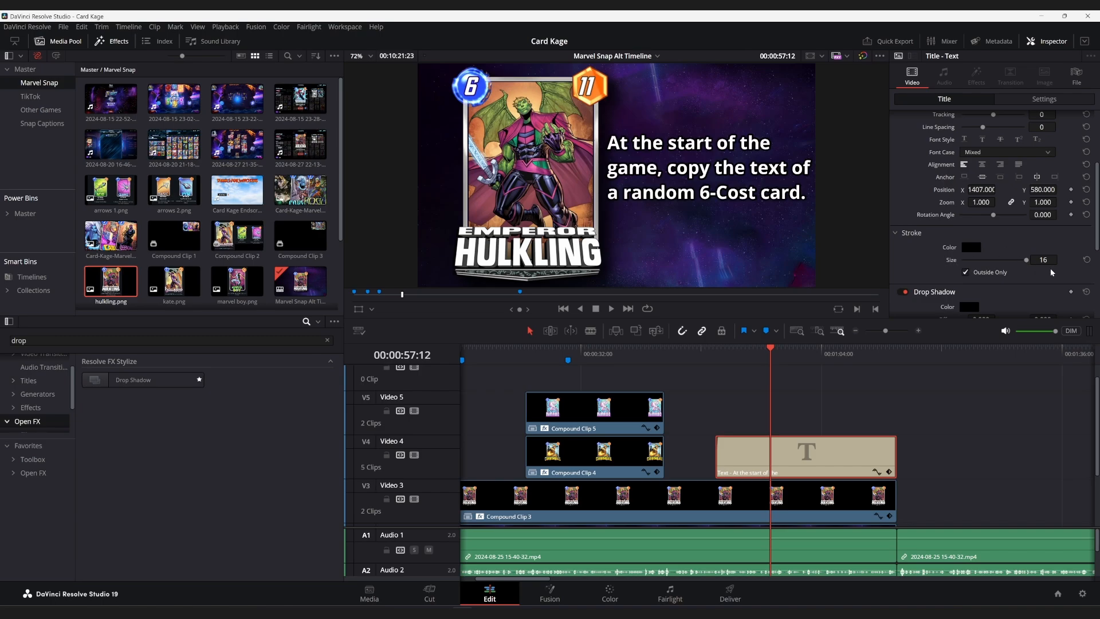
pyautogui.moveTo(1027, 260); pyautogui.dragTo(929, 258)
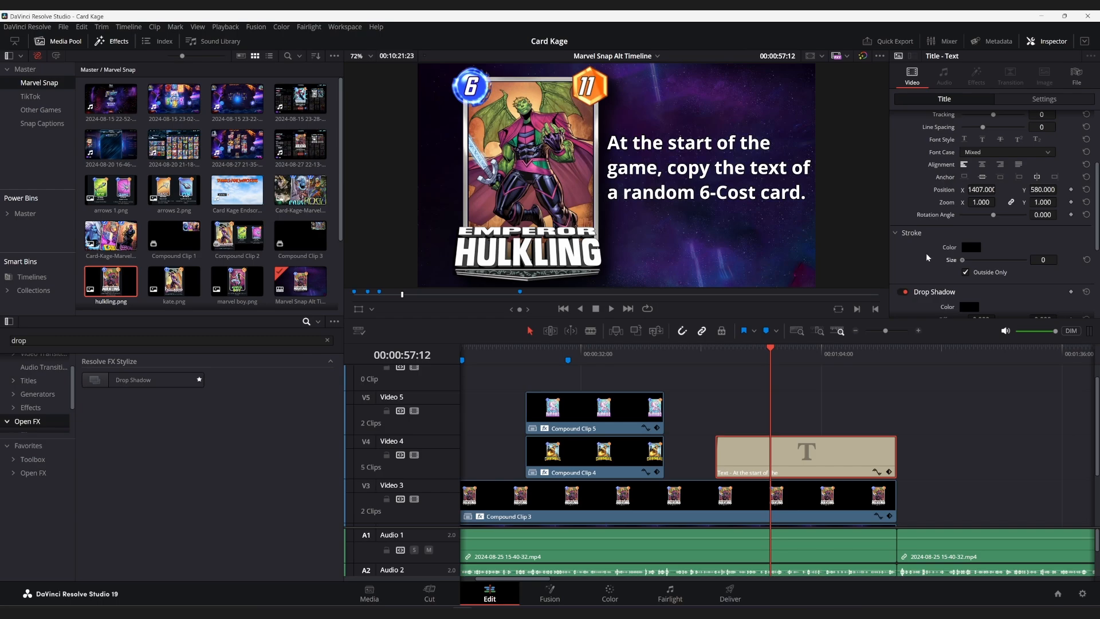
pyautogui.hotkey('ctrl', 'z')
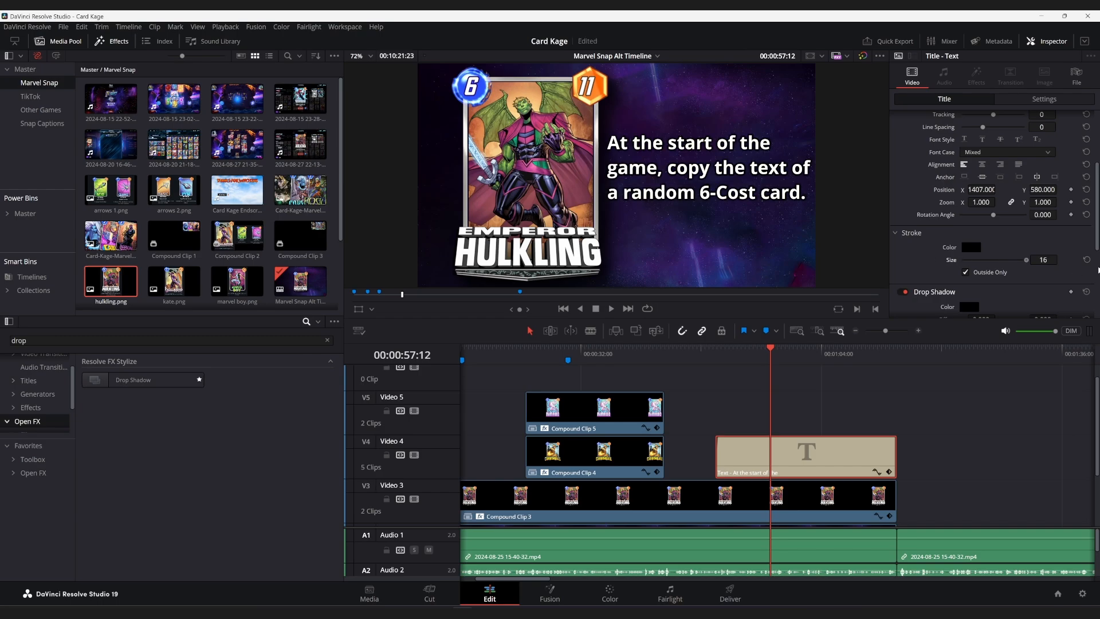
pyautogui.moveTo(1026, 260); pyautogui.dragTo(936, 265)
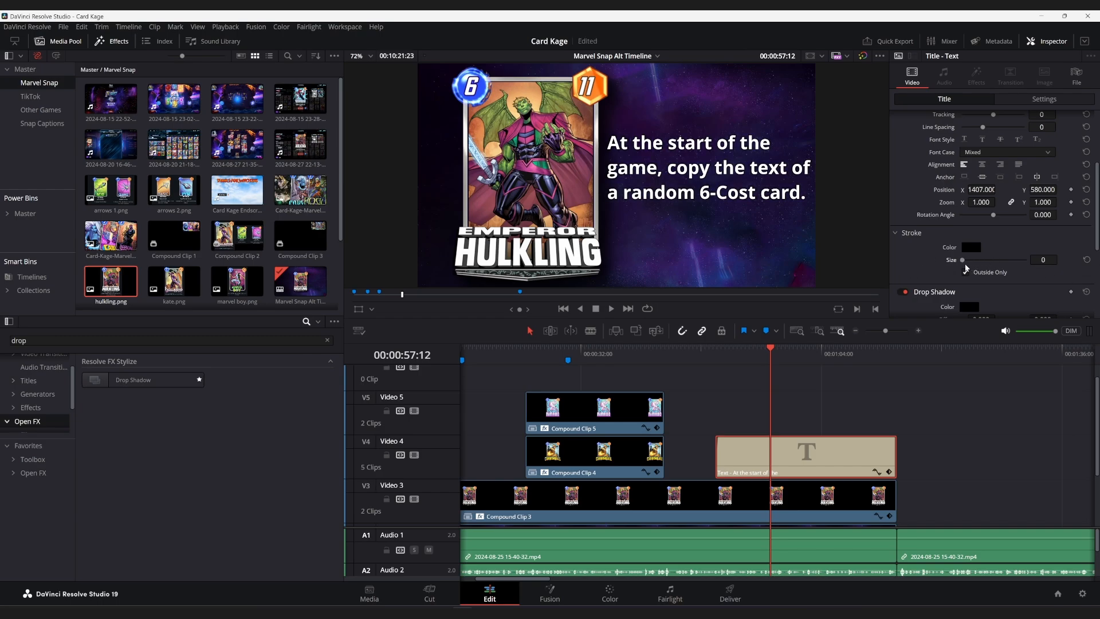
pyautogui.hotkey('ctrl', 'z')
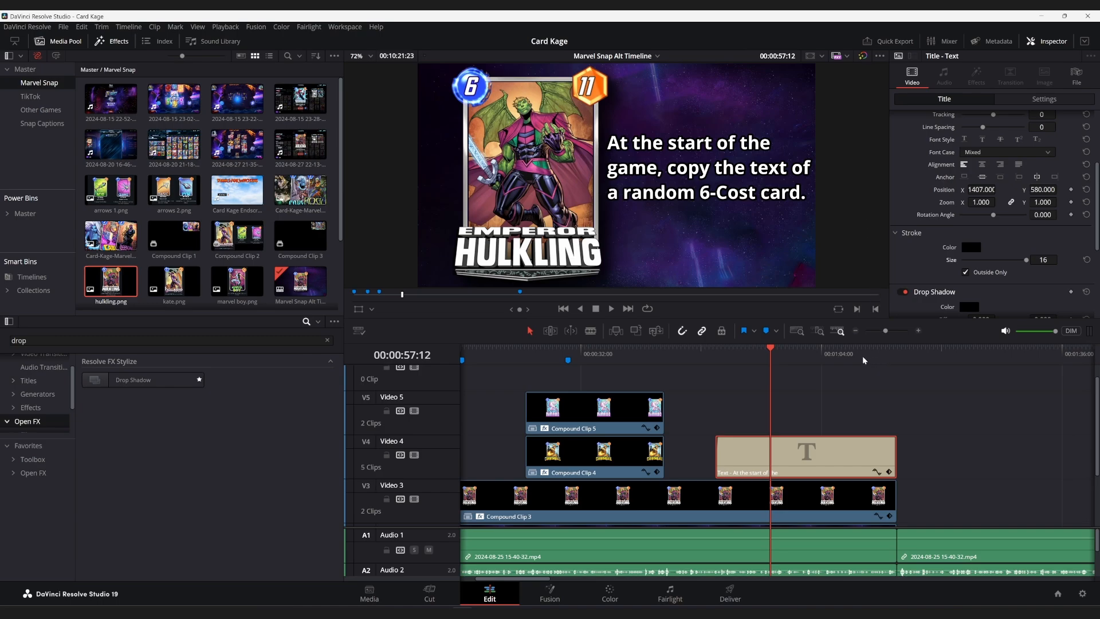
# Examine the start of the gameplay recording on Video 1 with the playhead at 00:01:16:48.
pyautogui.hscroll(5, 856, 363)
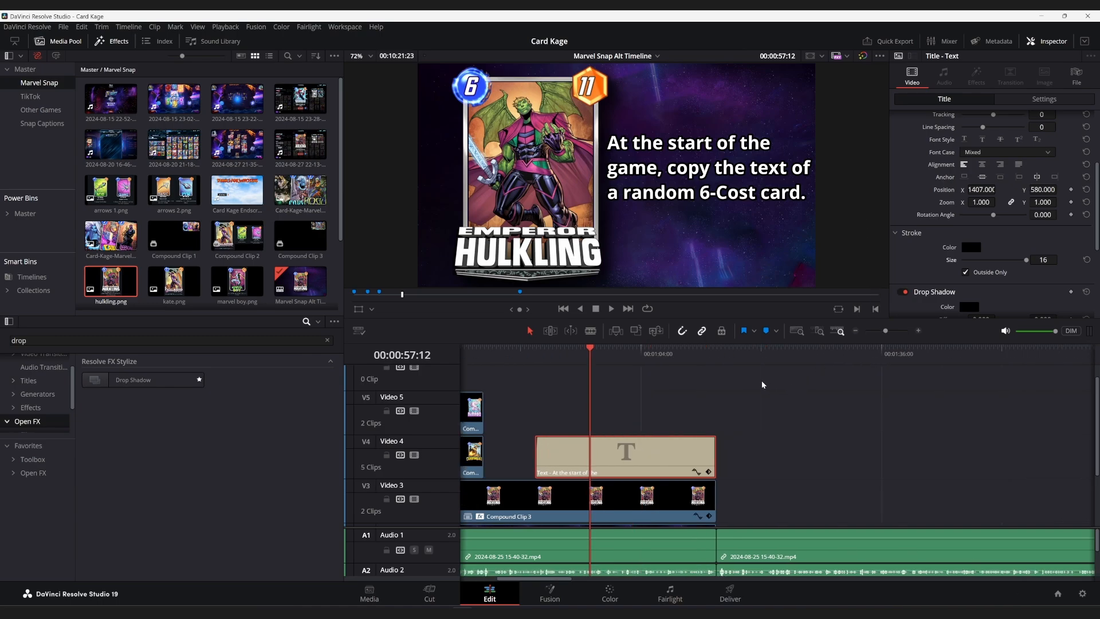
pyautogui.scroll(-3, 762, 384)
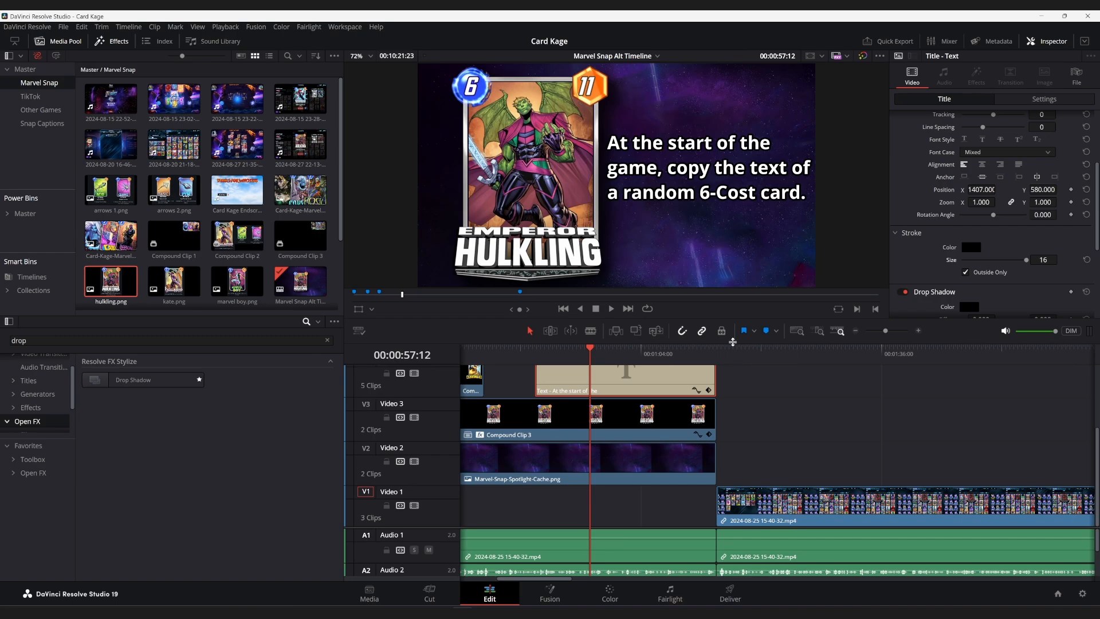
pyautogui.click(736, 349)
pyautogui.hscroll(3, 734, 351)
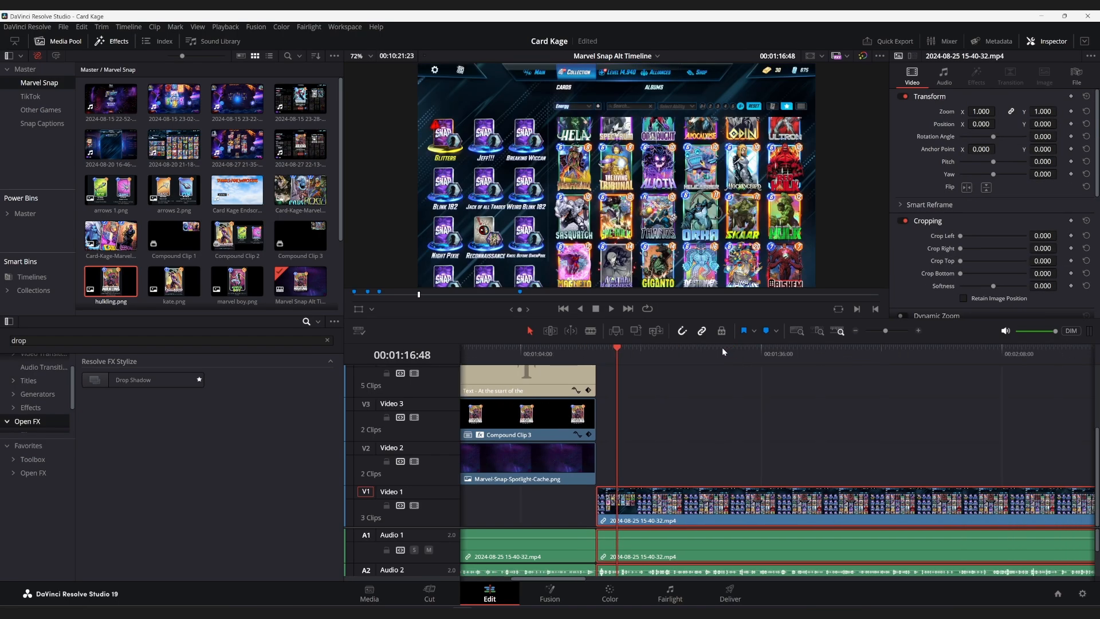
pyautogui.hscroll(-1, 722, 348)
pyautogui.hscroll(1, 722, 349)
pyautogui.hscroll(2, 719, 349)
pyautogui.hscroll(-2, 718, 350)
# Enlarge the audio track area to show Audio 1 to Audio 3, and look through the gameplay recording along the timeline.
pyautogui.moveTo(424, 525); pyautogui.dragTo(420, 466)
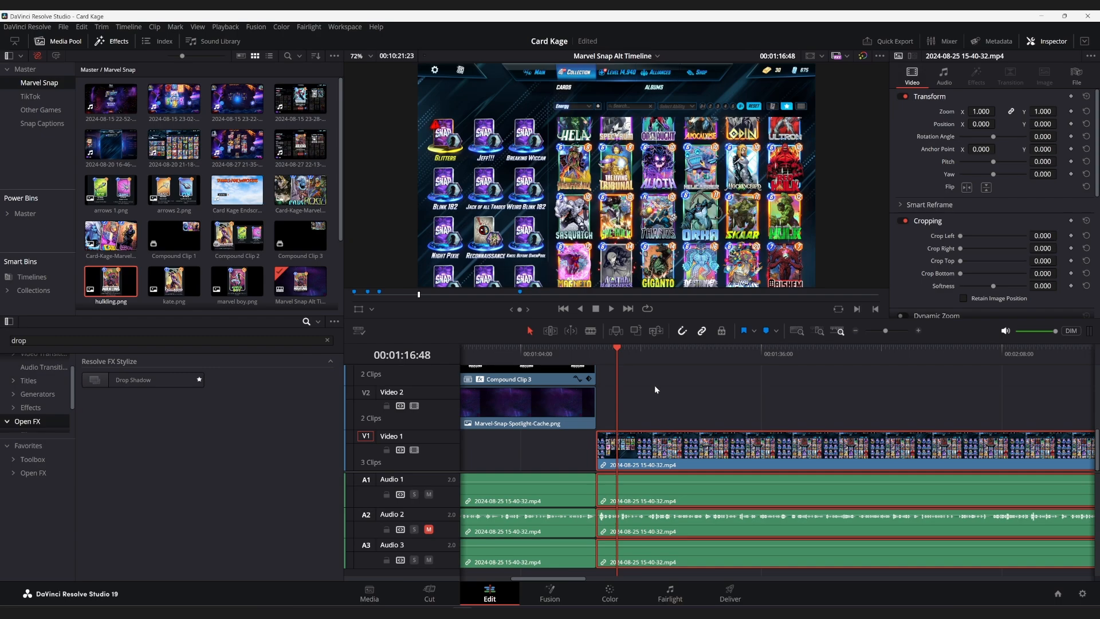
pyautogui.hscroll(5, 655, 385)
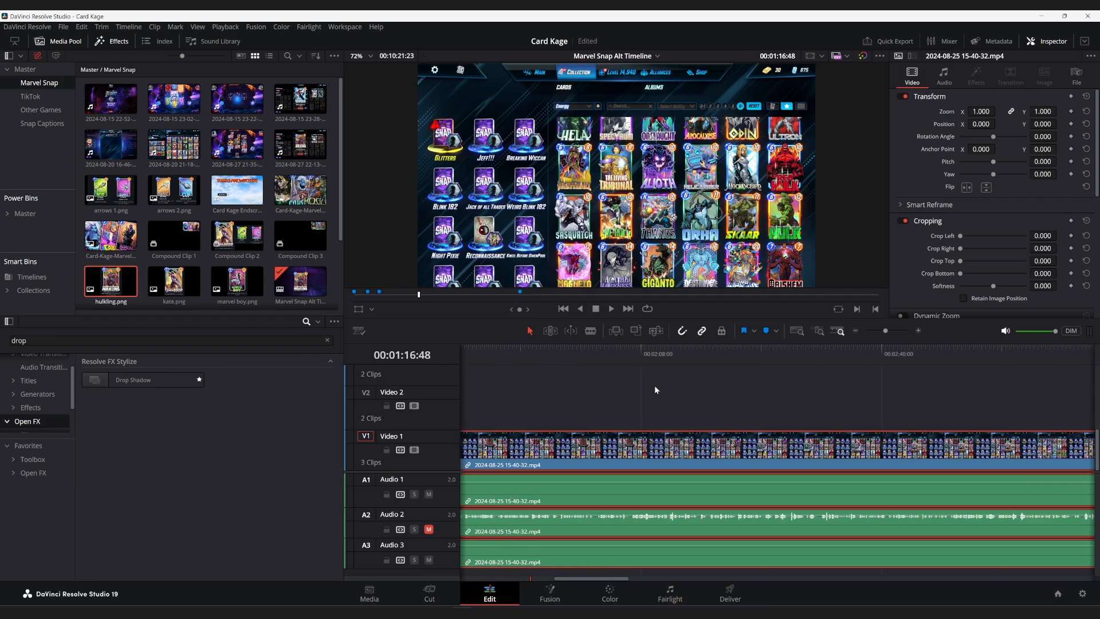
pyautogui.hscroll(8, 654, 385)
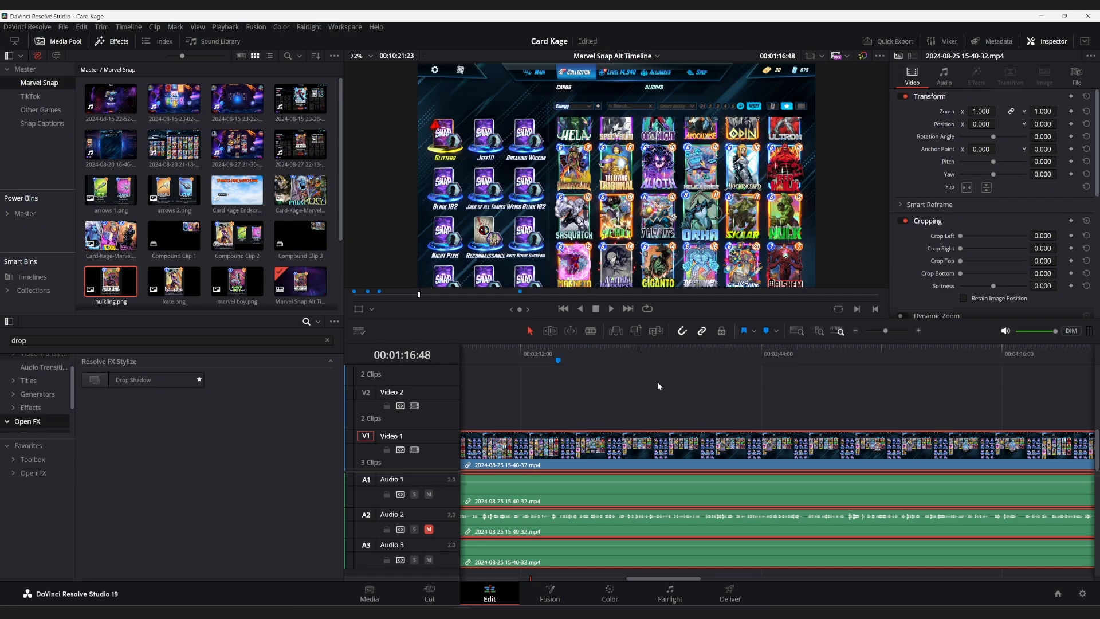
pyautogui.hscroll(1, 657, 380)
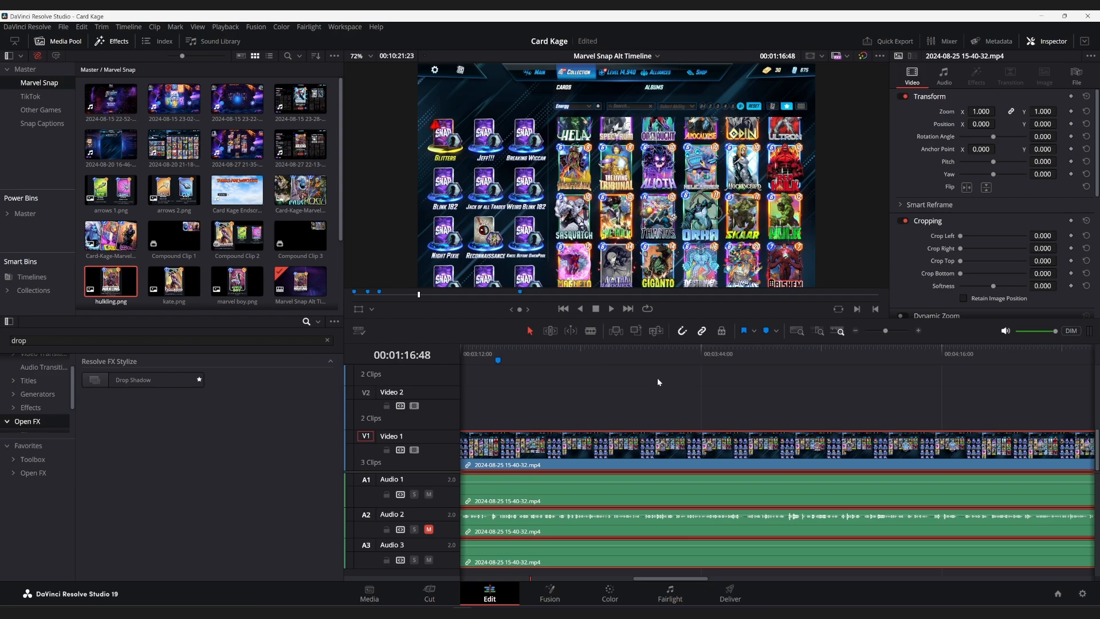
pyautogui.hscroll(3, 656, 377)
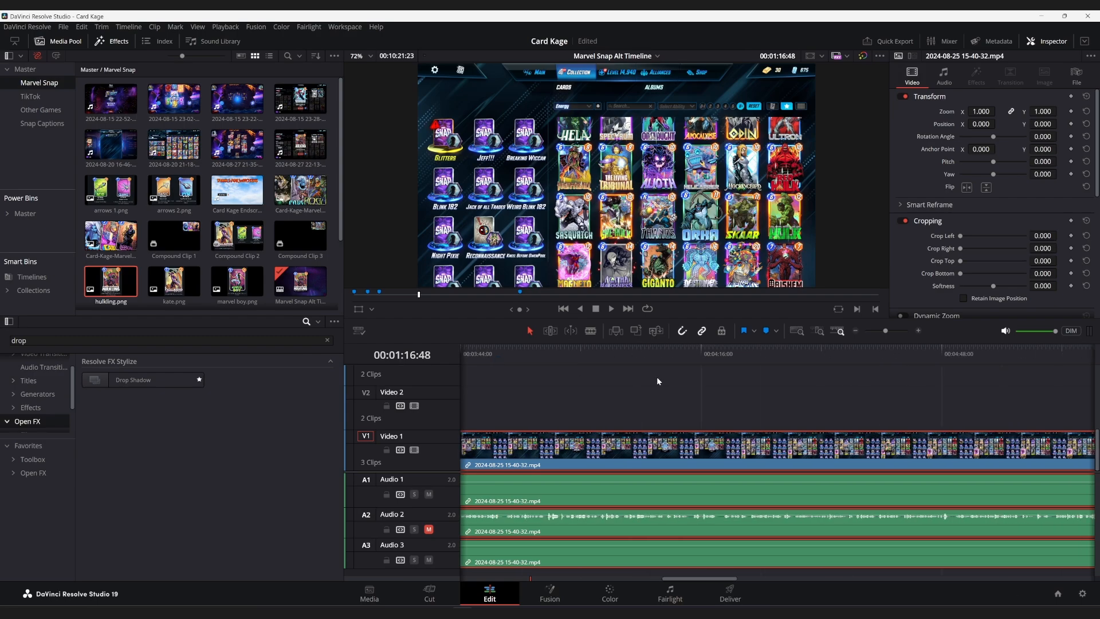
pyautogui.hscroll(2, 656, 376)
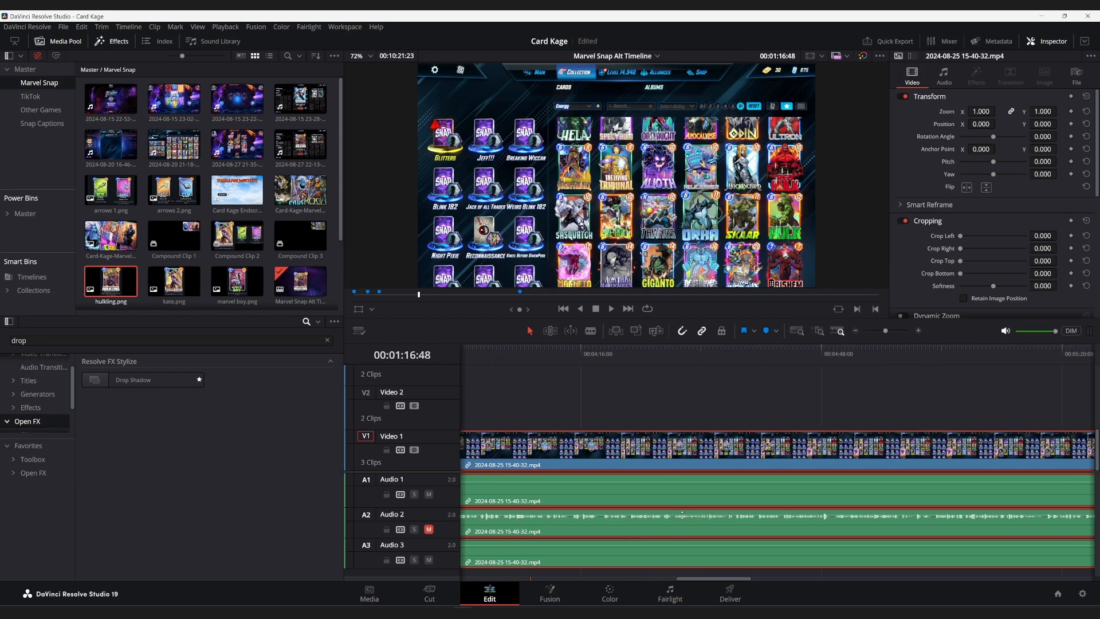
pyautogui.moveTo(701, 581); pyautogui.dragTo(871, 591)
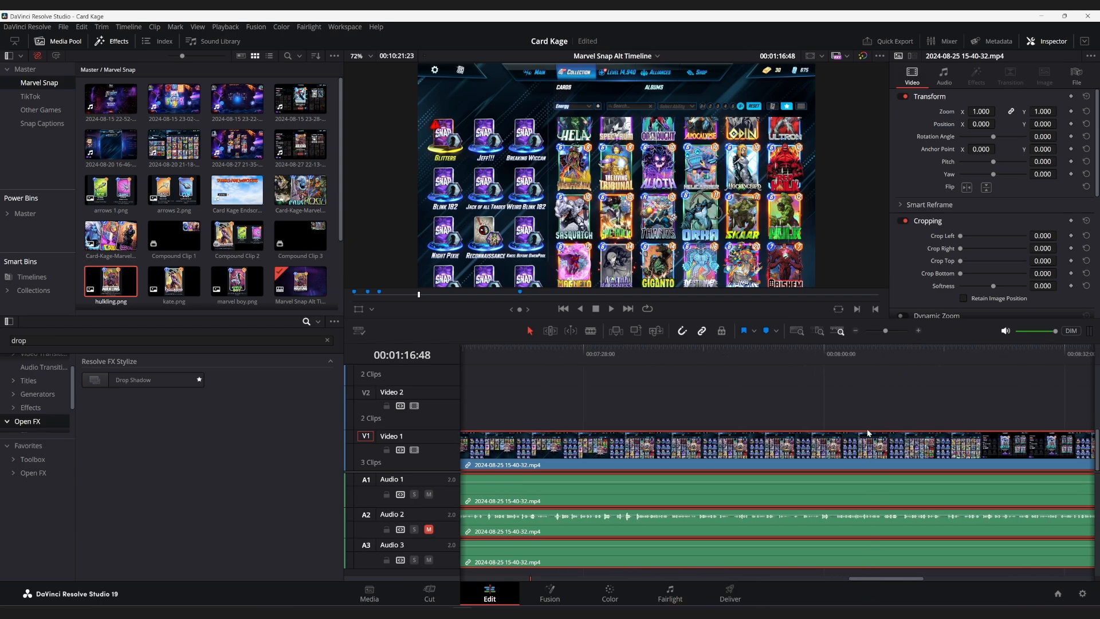
# Fit the whole timeline in view and examine the stacked card clips near its end with the playhead at 00:09:39:05.
pyautogui.hotkey('shift', 'z')
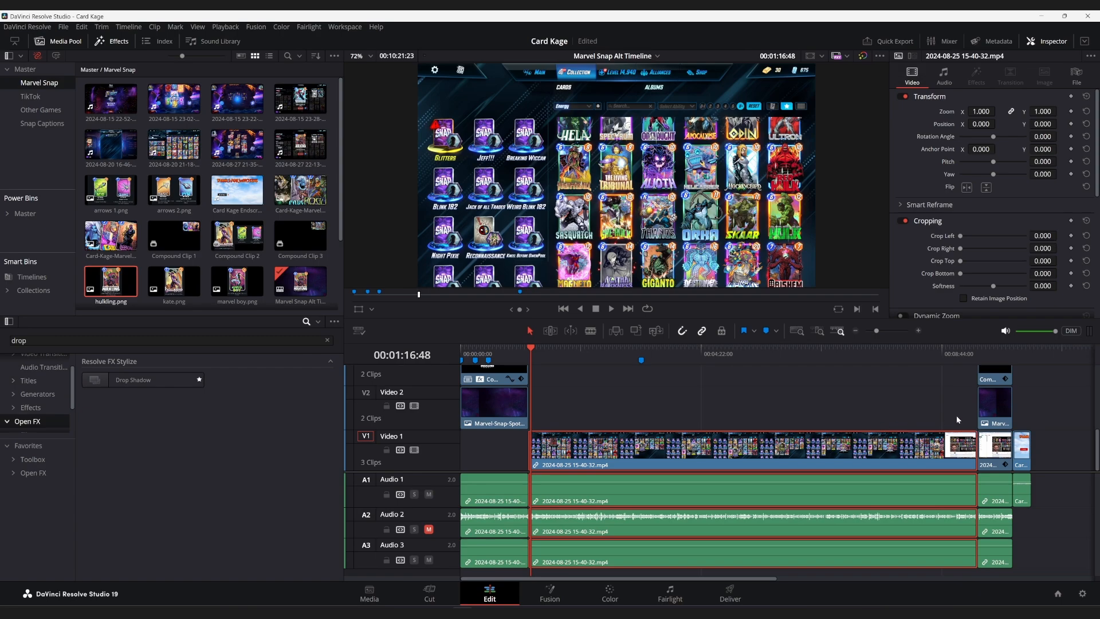
pyautogui.scroll(3, 996, 358)
pyautogui.click(993, 350)
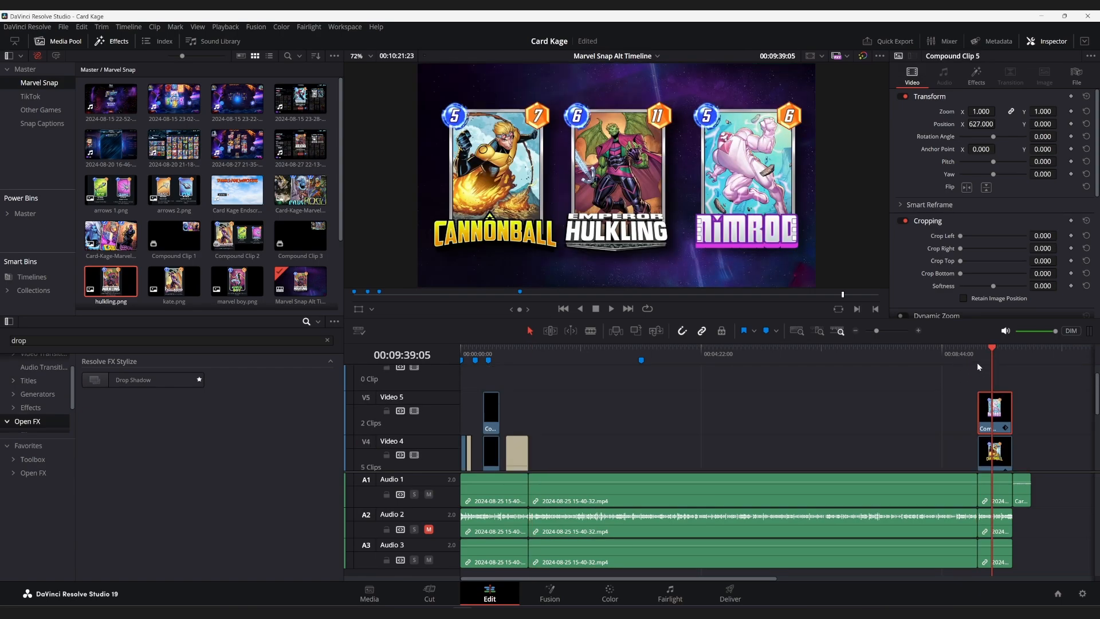
pyautogui.scroll(-2, 975, 376)
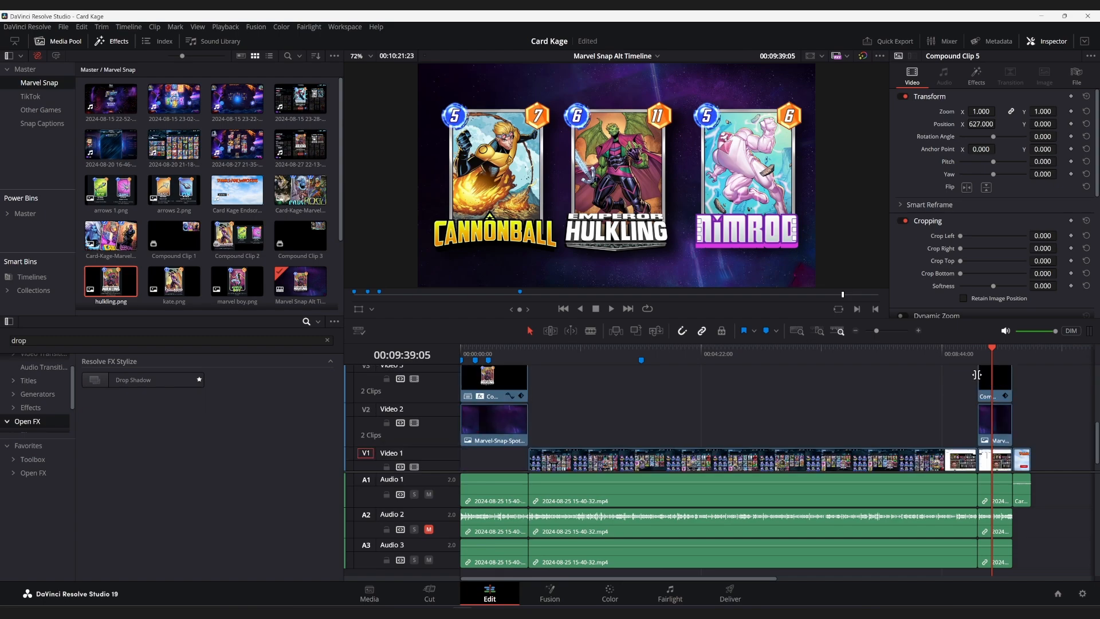
pyautogui.scroll(2, 977, 371)
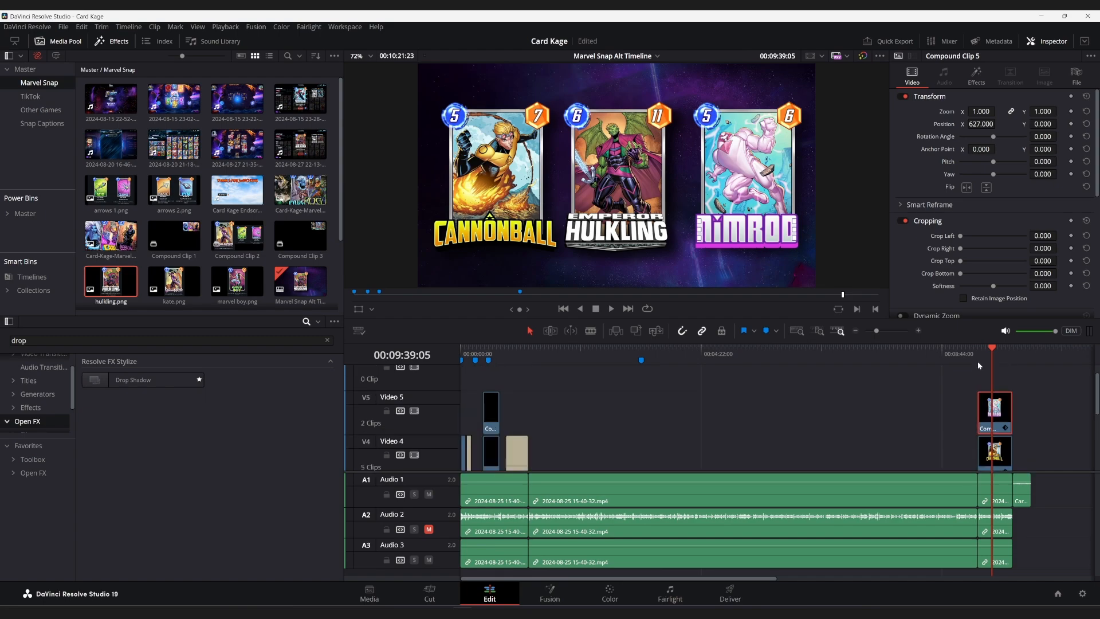